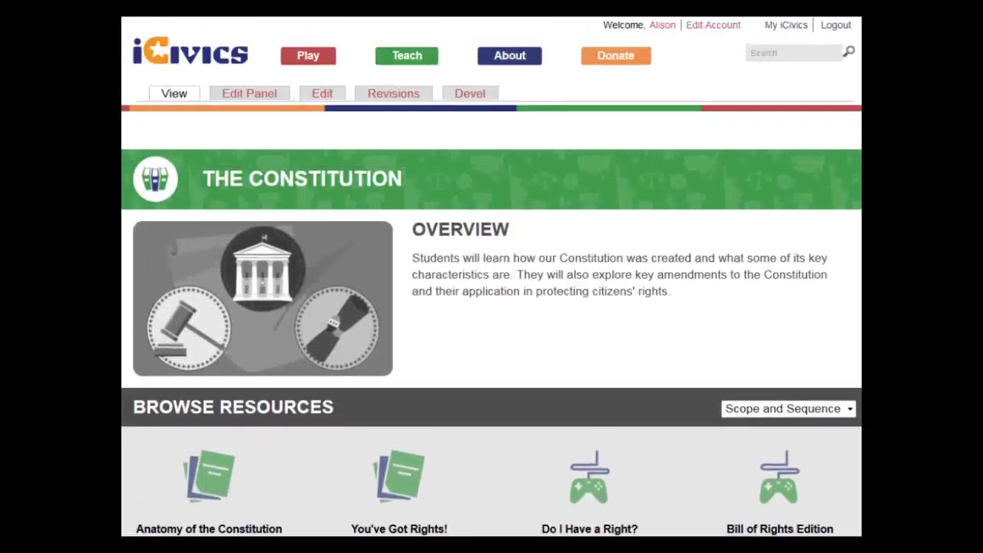
Open the Drafting Board product page from the iCivics teacher resources.
left_click(419, 60)
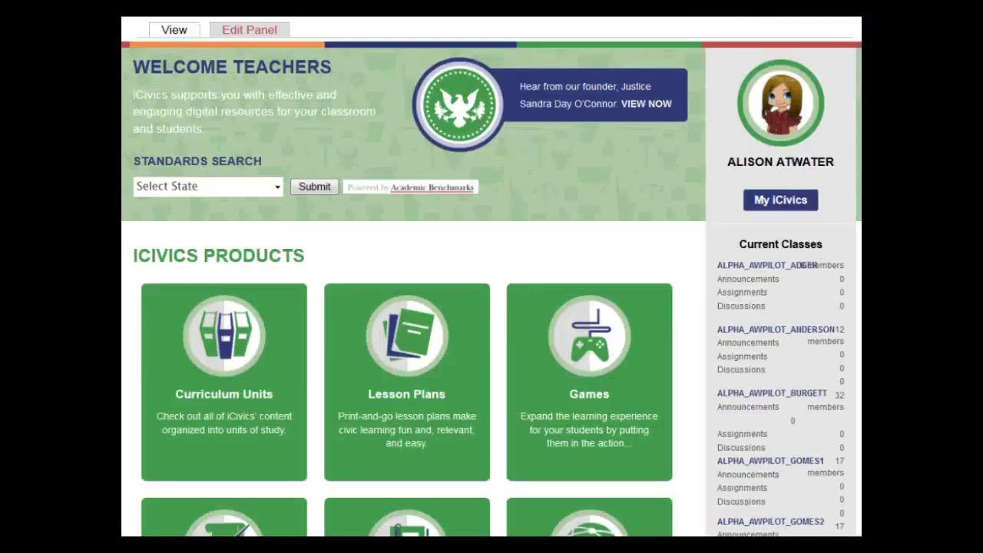
scroll(491, 277, "down", 3)
left_click(225, 382)
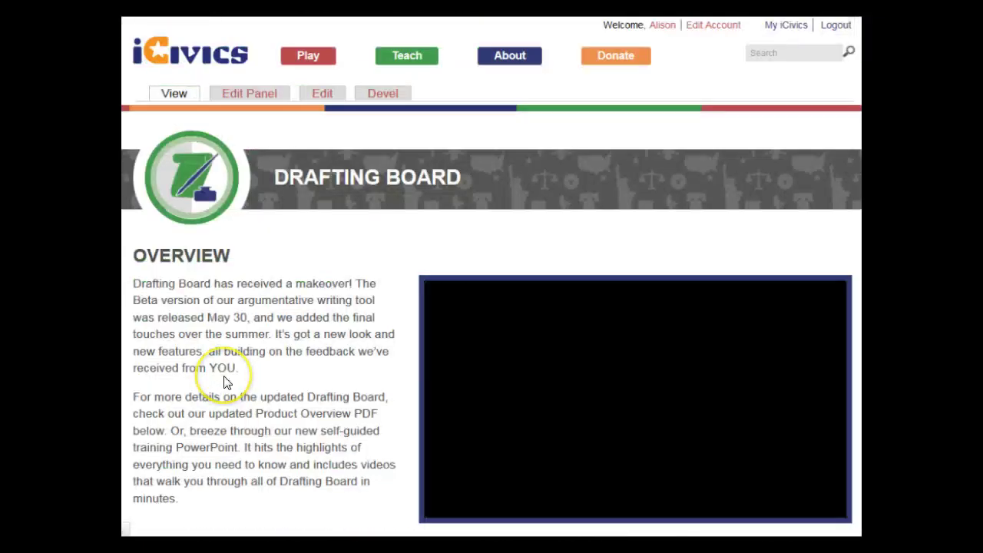
Preview the Drafting Board contents listed under The Constitution and Citizenship & Participation units.
scroll(227, 383, "down", 5)
scroll(492, 307, "down", 2)
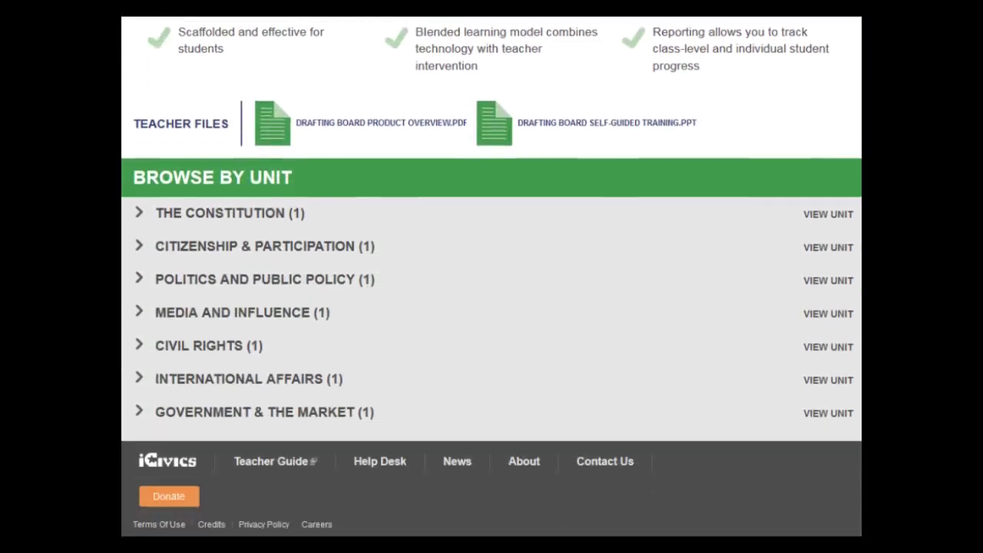
left_click(134, 213)
left_click(133, 213)
left_click(136, 254)
left_click(136, 254)
Open the Kids & Credit Cards issue from the Government & the Market unit and start playing it.
left_click(136, 413)
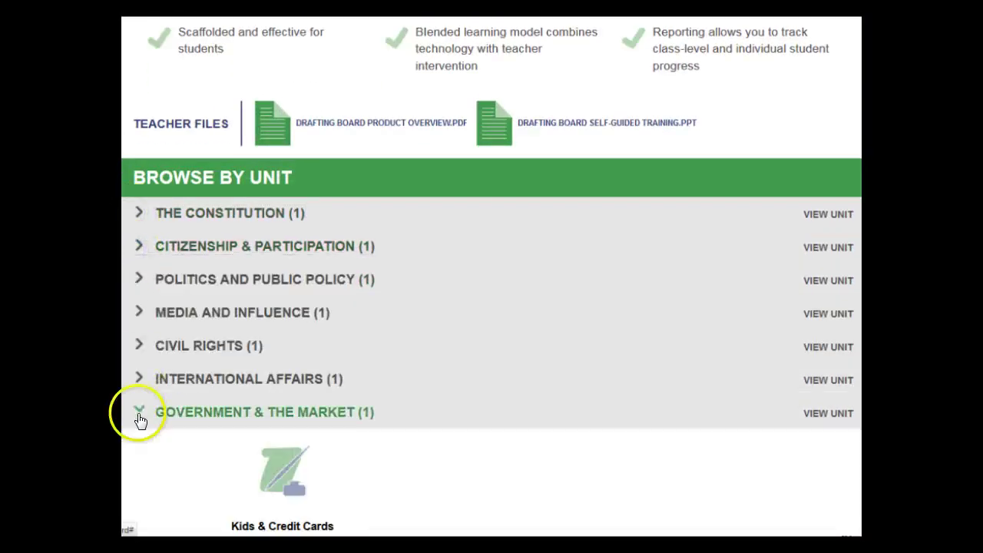
left_click(289, 483)
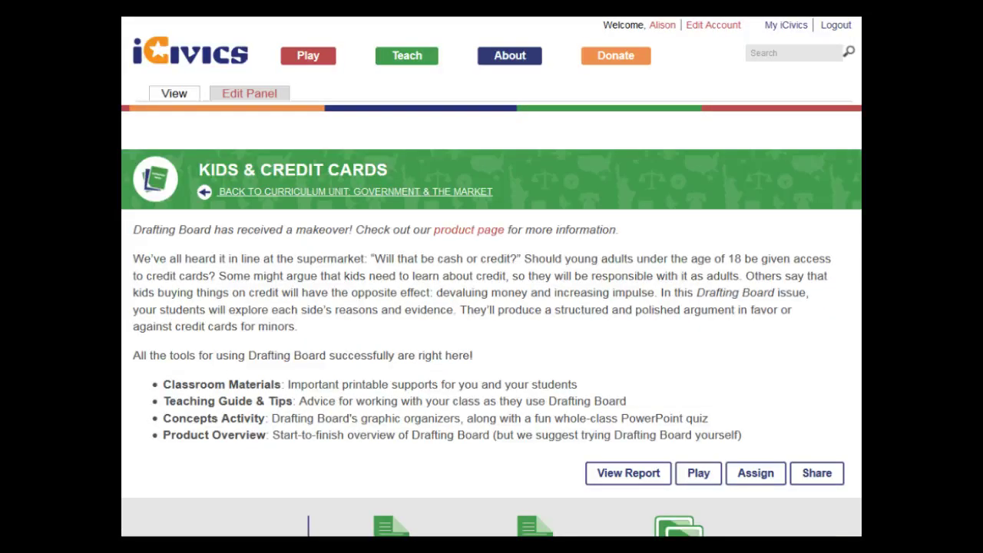
scroll(492, 307, "down", 3)
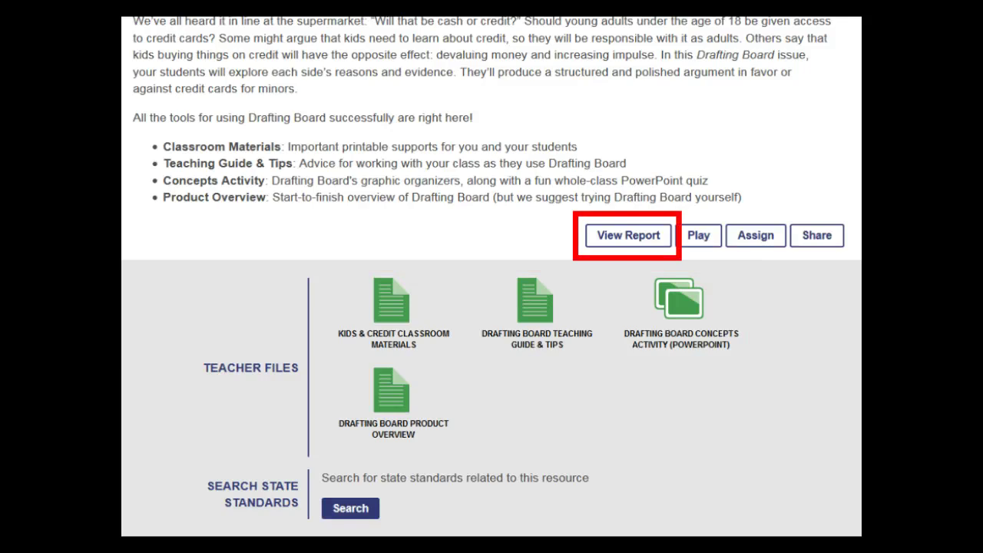
left_click(699, 239)
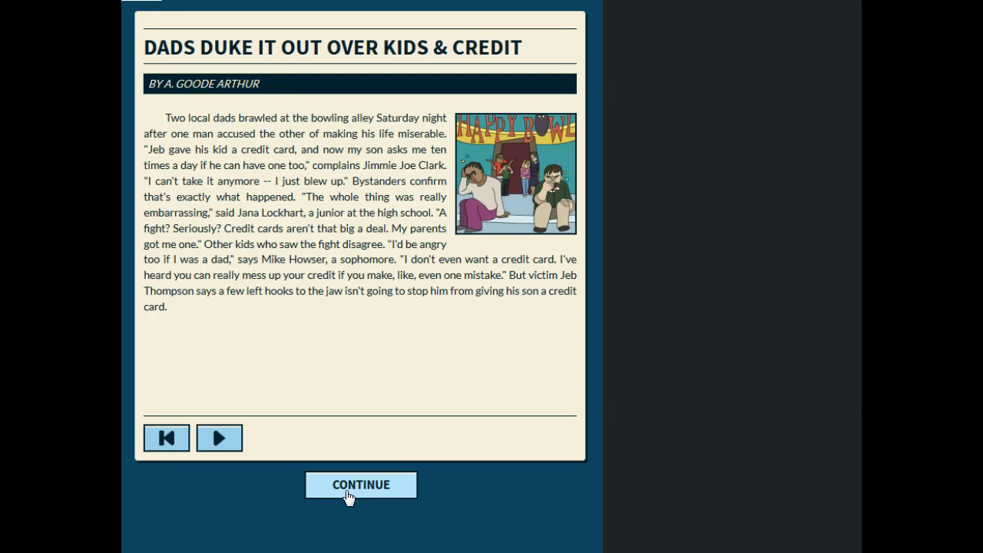
Continue past the opening article and complete the authorized-user sentence with the parent's quote about helping his son's credit score.
left_click(345, 490)
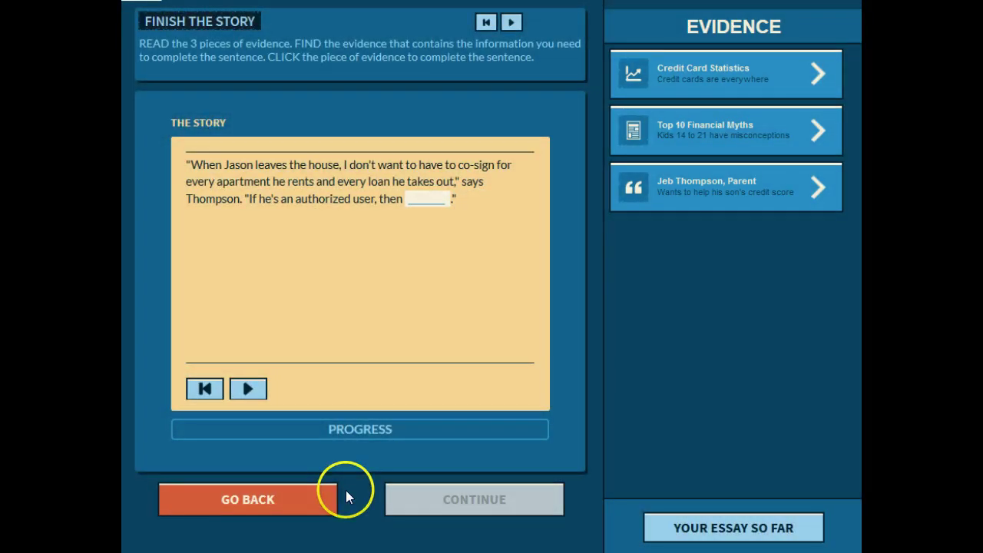
left_click(717, 57)
left_click(630, 25)
left_click(707, 138)
left_click(631, 28)
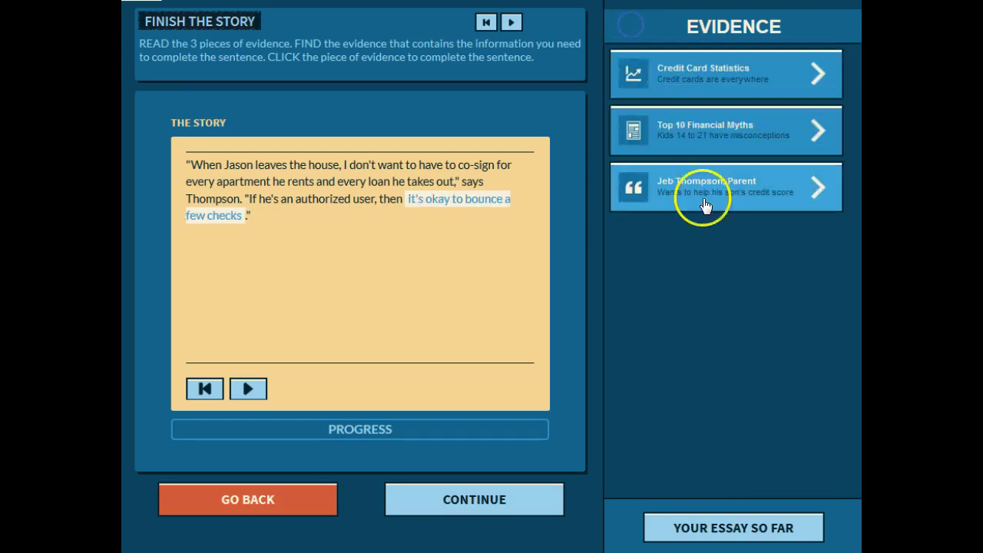
left_click(701, 200)
left_click(631, 29)
left_click(683, 202)
left_click(510, 498)
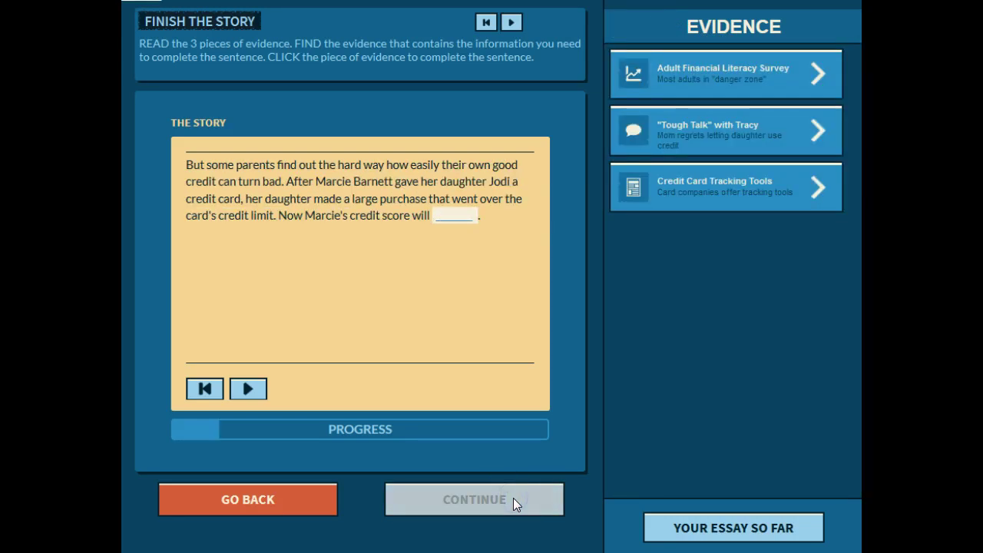
Complete the sentence about the mother's credit score with the "Tough Talk" interview evidence and submit it.
left_click(700, 133)
scroll(858, 253, "down", 3)
left_click(483, 500)
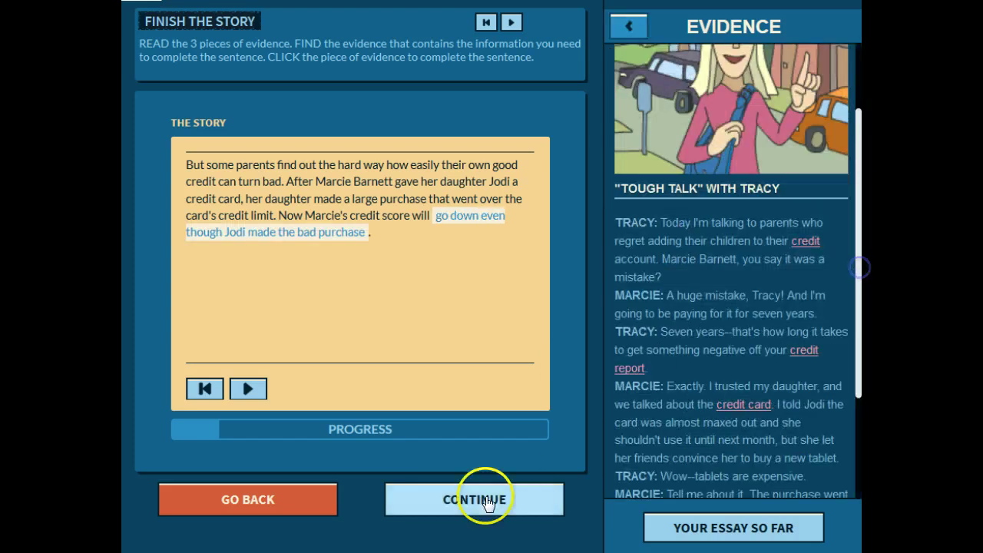
Try Finance Education in Schools for the finance teacher's sentence and Teen Financial Knowledge for the 2009 survey sentence.
left_click(711, 124)
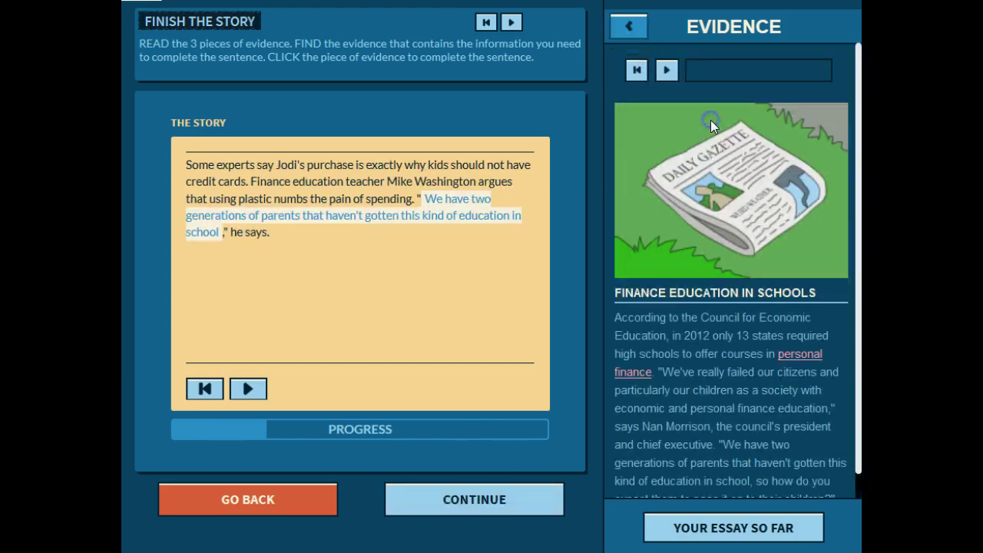
left_click(501, 499)
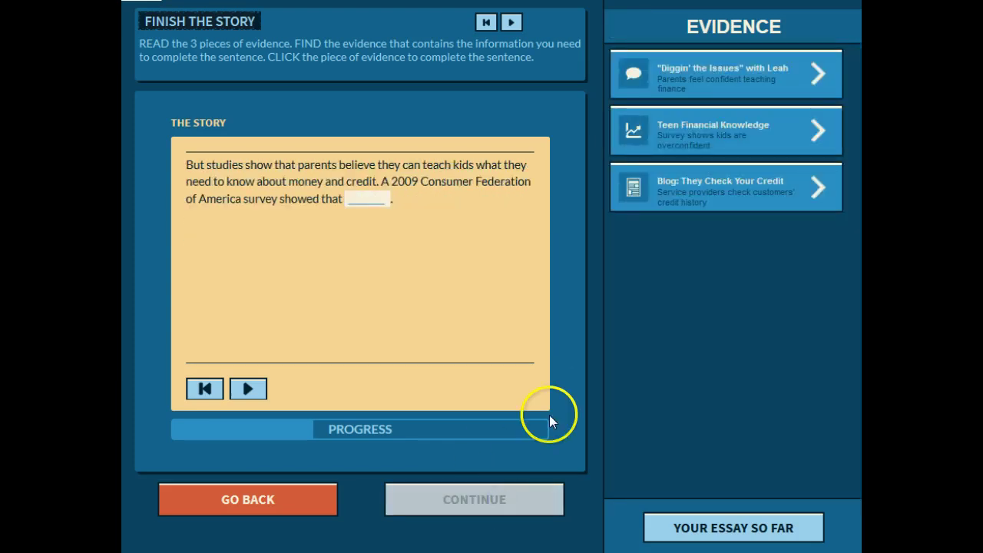
left_click(731, 126)
left_click(501, 499)
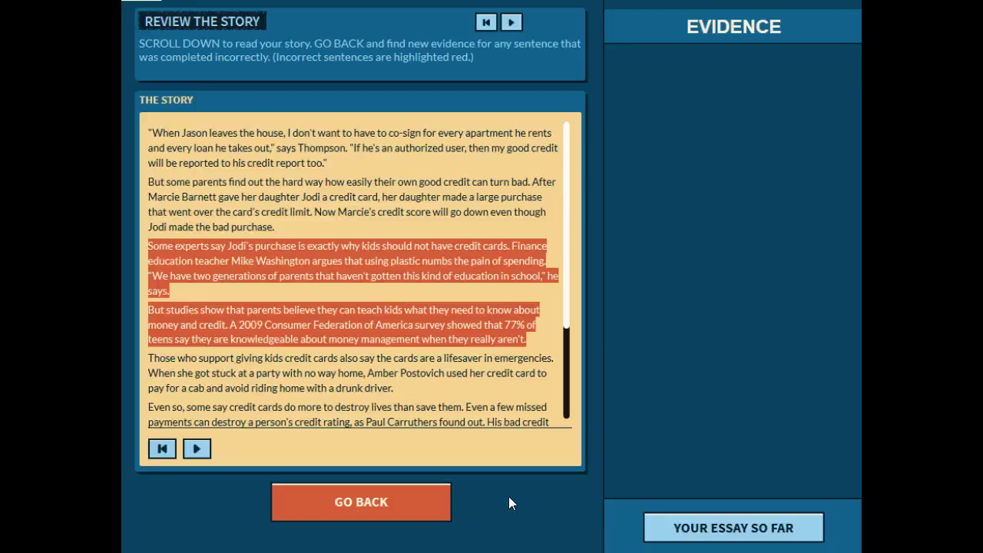
Return to the finance teacher's sentence and replace its evidence with Plastic Leads to Splurging.
left_click(356, 507)
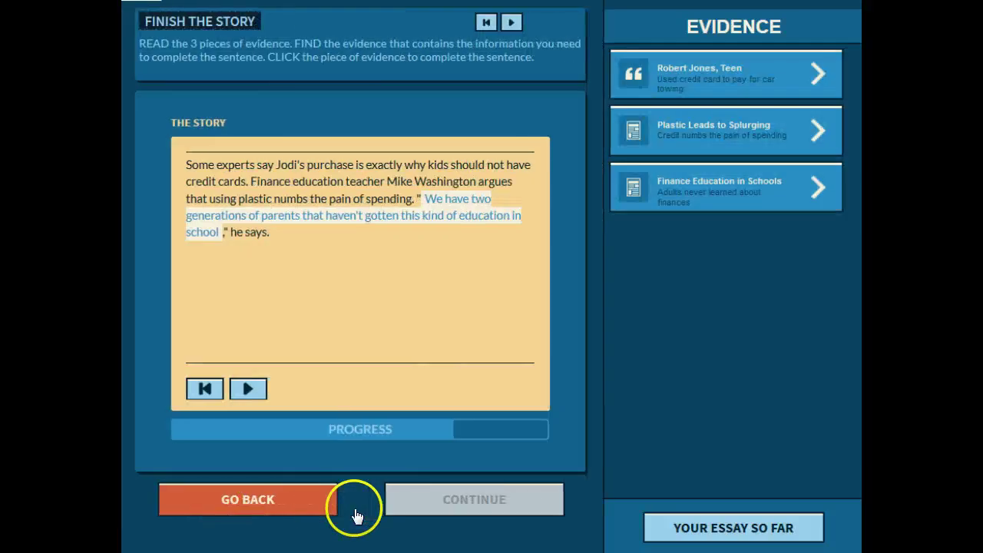
left_click(699, 126)
left_click(474, 499)
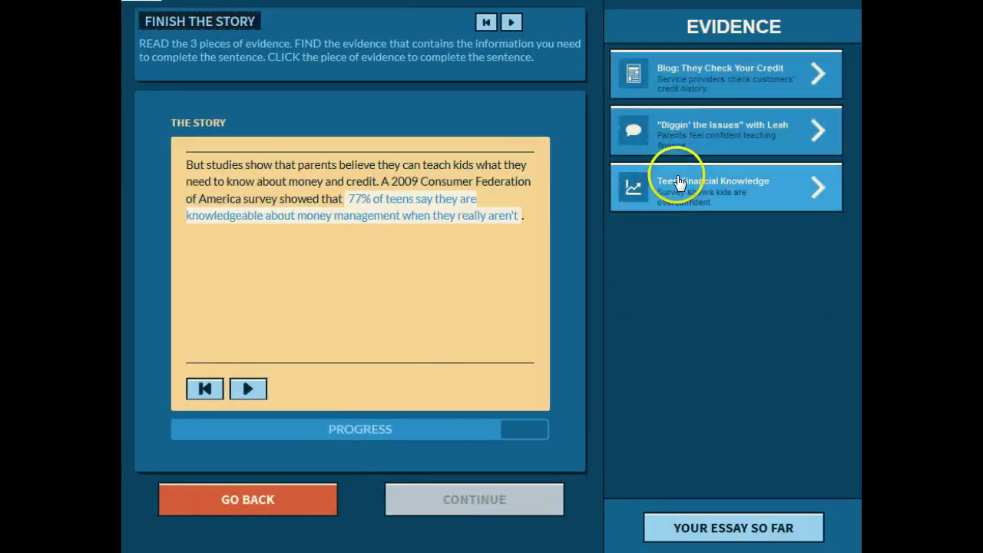
Replace the 2009 survey sentence's evidence with the "Diggin' the Issues" interview and proceed past the story review.
left_click(677, 180)
left_click(628, 26)
left_click(682, 129)
left_click(474, 499)
left_click(471, 500)
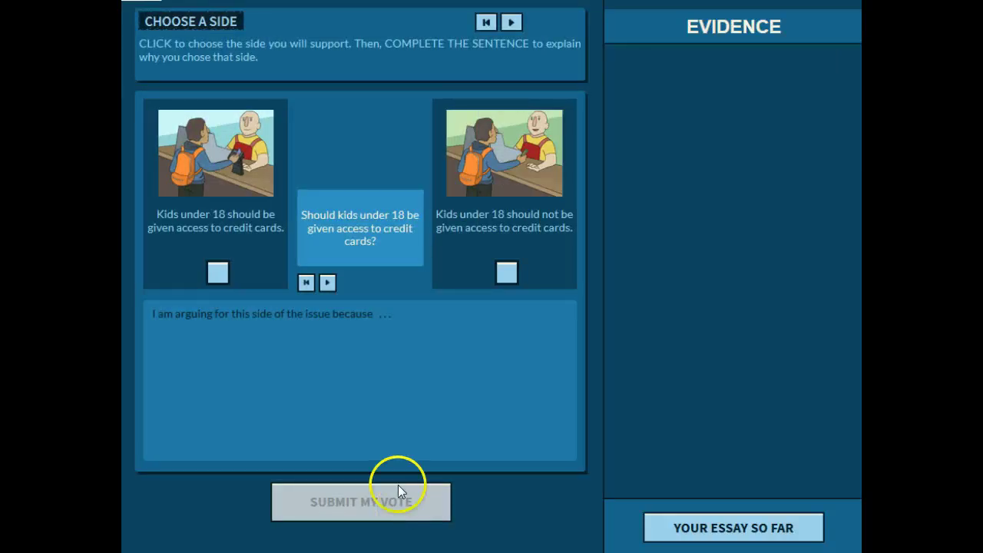
Vote that kids under 18 should not get credit cards, giving the reason "kids don't know enough to use credit wisely.".
left_click(507, 273)
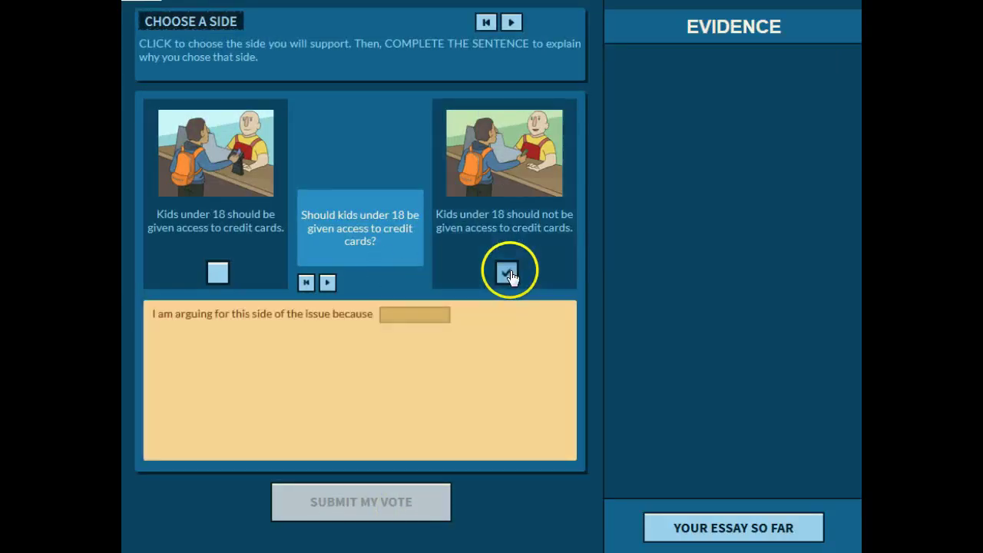
left_click(434, 313)
type("kids don't know enough to use credit wisely.")
left_click(388, 502)
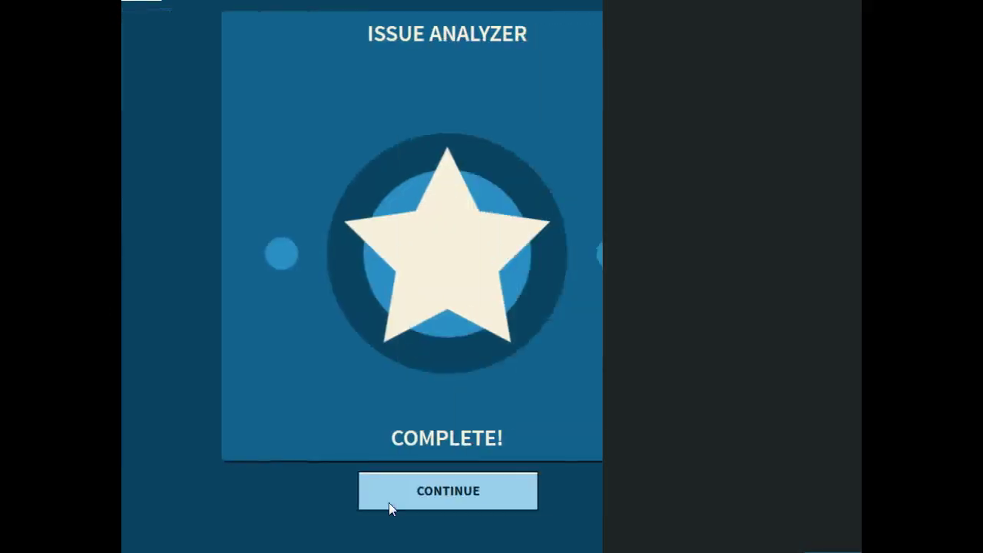
In the Claim Creator, like the finances, adults' money management and severe consequences reasons, favorite severe consequences, and confirm.
left_click(389, 502)
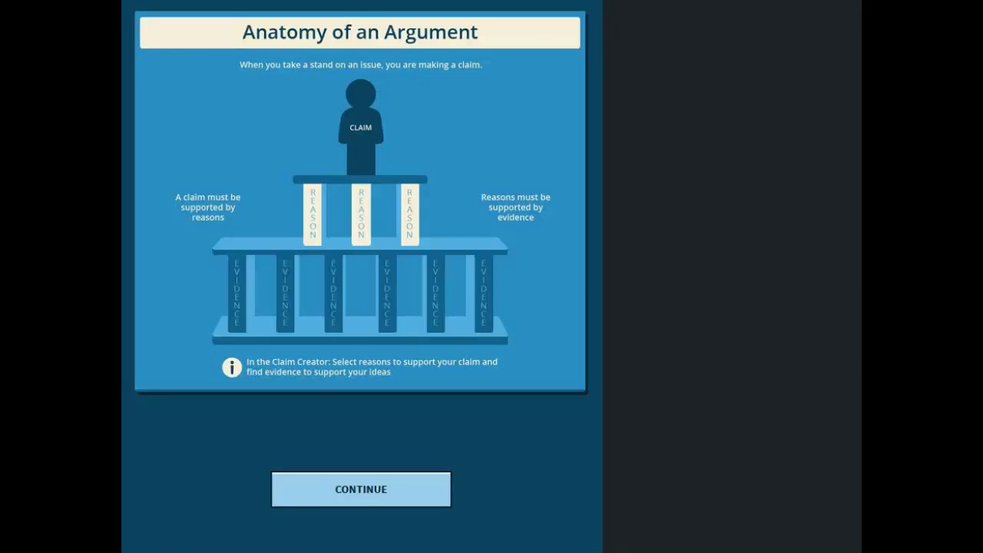
left_click(361, 490)
left_click(166, 207)
left_click(168, 276)
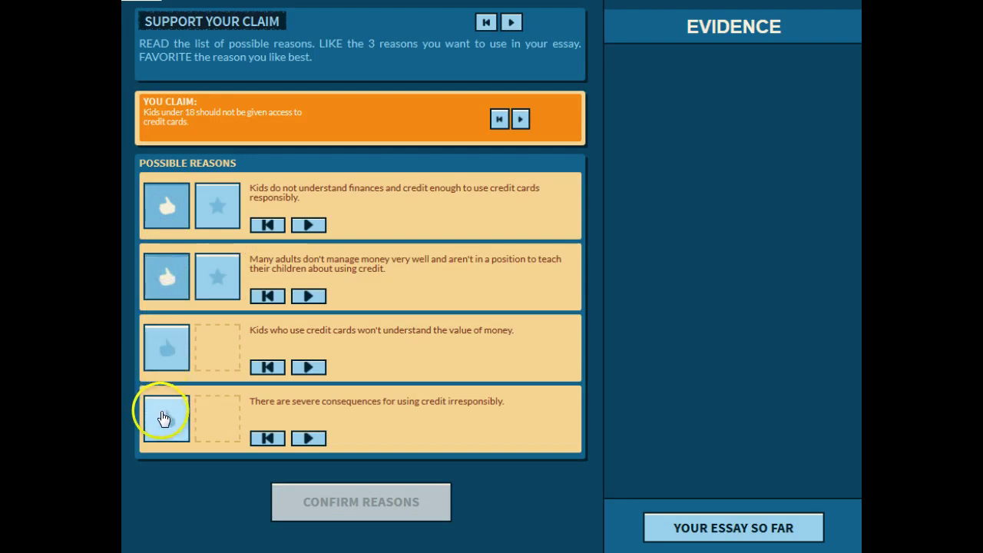
left_click(213, 421)
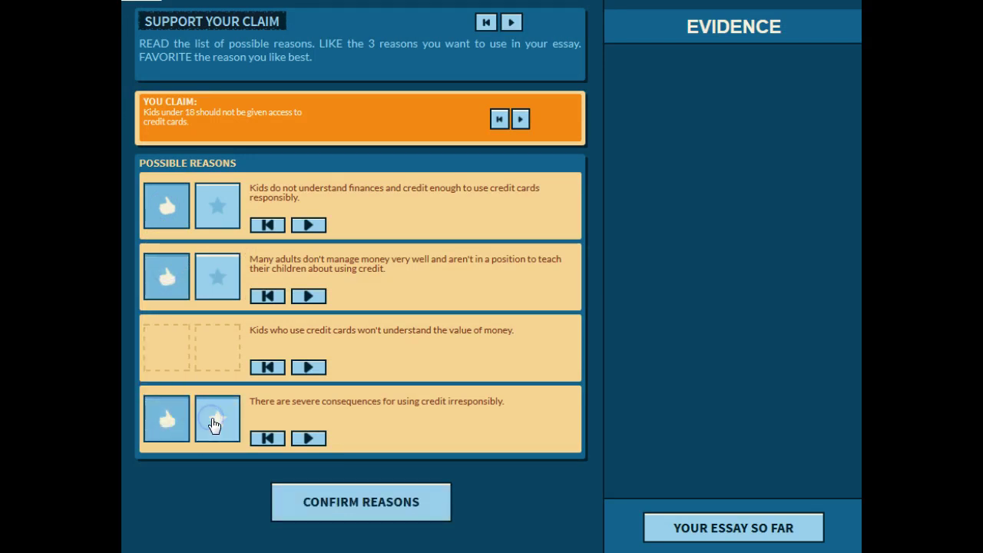
left_click(323, 506)
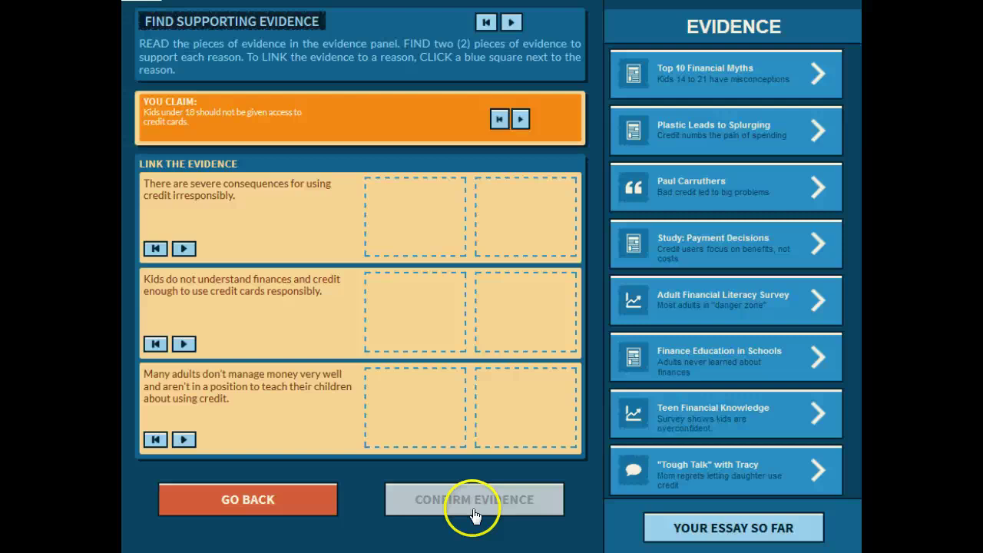
Link Top 10 Financial Myths to the reason that kids do not understand finances, accepting that it makes sense.
left_click(736, 73)
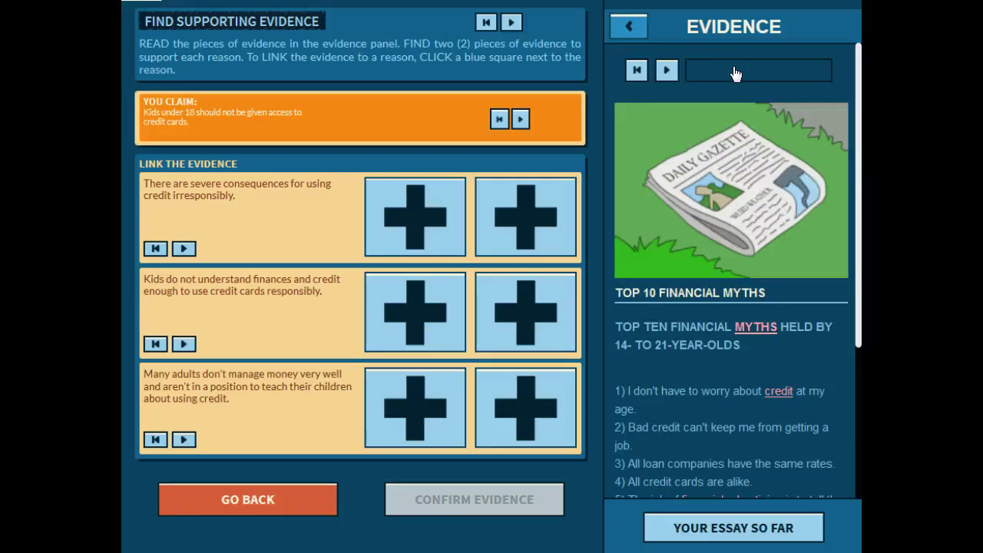
left_click(406, 326)
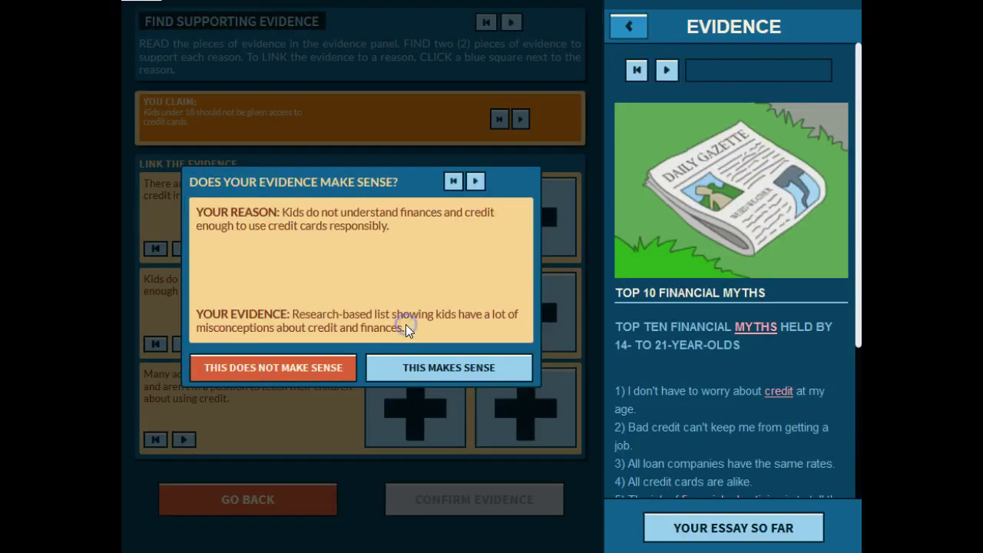
left_click(433, 371)
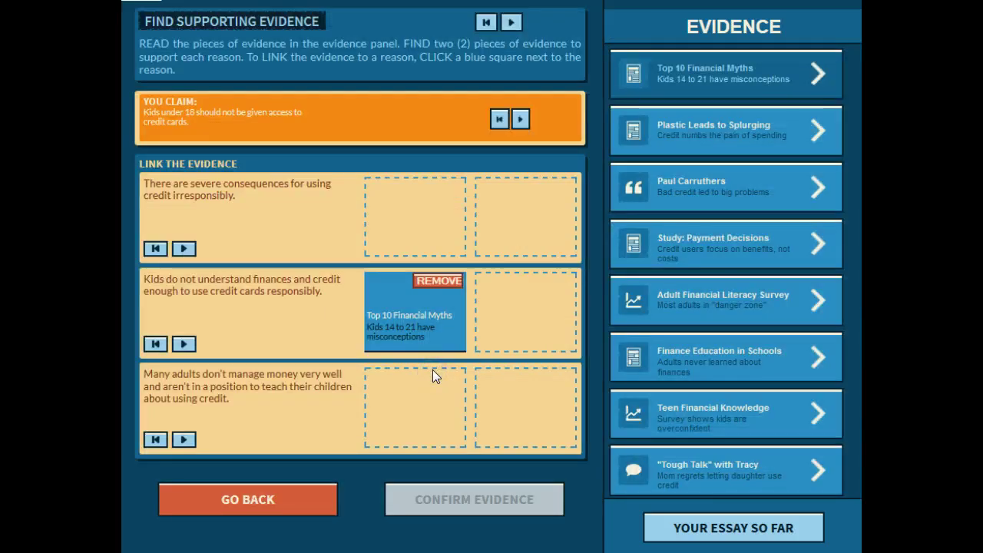
left_click(492, 348)
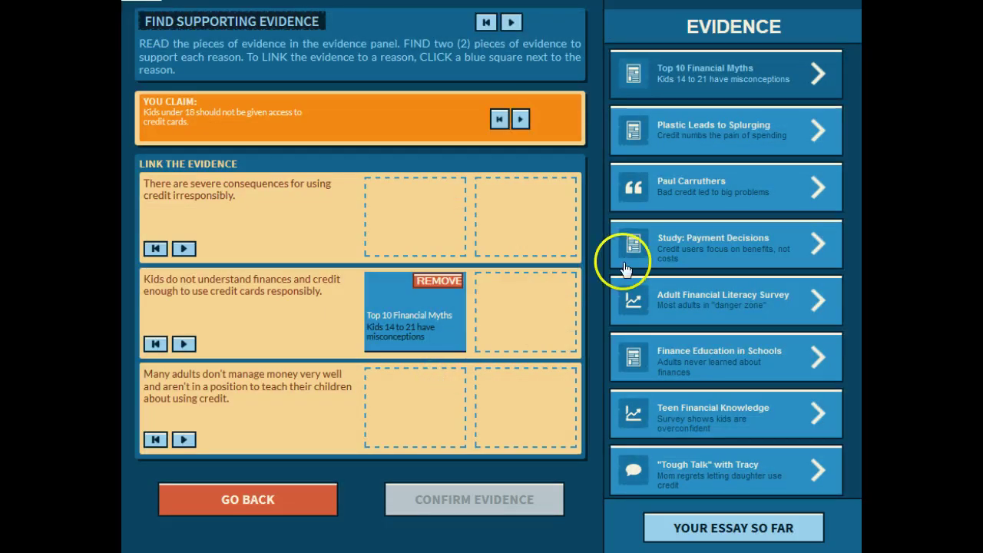
Link the "Bad credit led to big problems" quote and Plastic Leads to Splurging to the severe consequences reason.
left_click(720, 183)
left_click(402, 208)
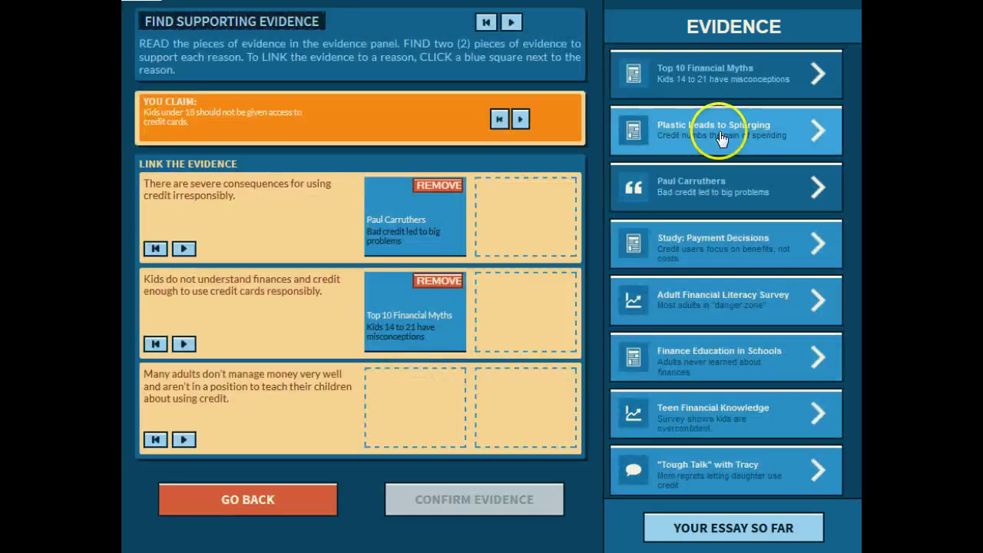
left_click(721, 138)
left_click(515, 230)
left_click(461, 368)
Link Adult Financial Literacy Survey to the adults' money management reason and Teen Financial Knowledge to the kids' finances reason.
left_click(626, 308)
left_click(522, 380)
left_click(425, 368)
left_click(669, 406)
left_click(525, 312)
left_click(450, 358)
Try the "Tough Talk" interview as second evidence for the adults' money management reason and submit the evidence.
left_click(720, 465)
left_click(526, 407)
left_click(439, 372)
left_click(461, 492)
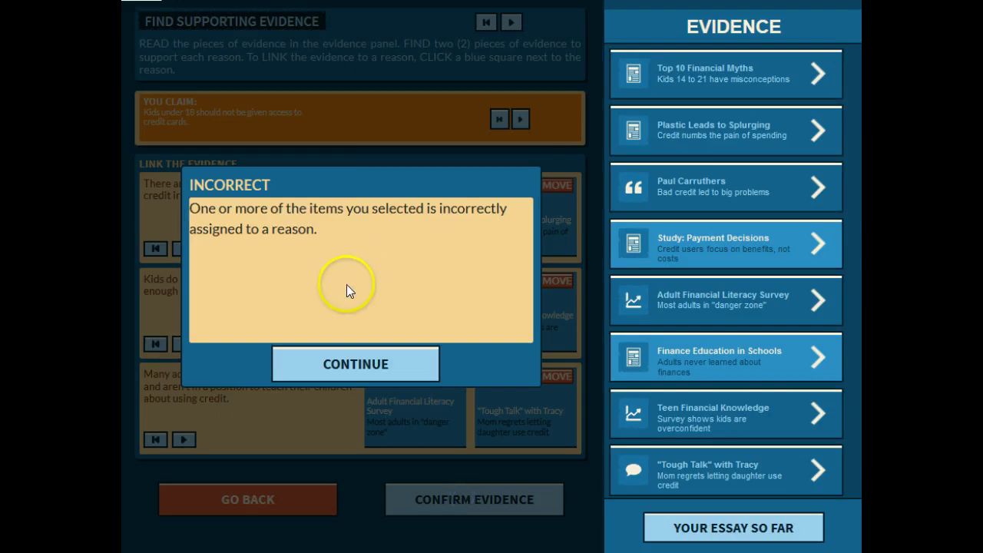
left_click(364, 363)
Check the hint on Plastic Leads to Splurging, and remove it and the "Tough Talk" interview from the linked evidence.
mouse_move(510, 226)
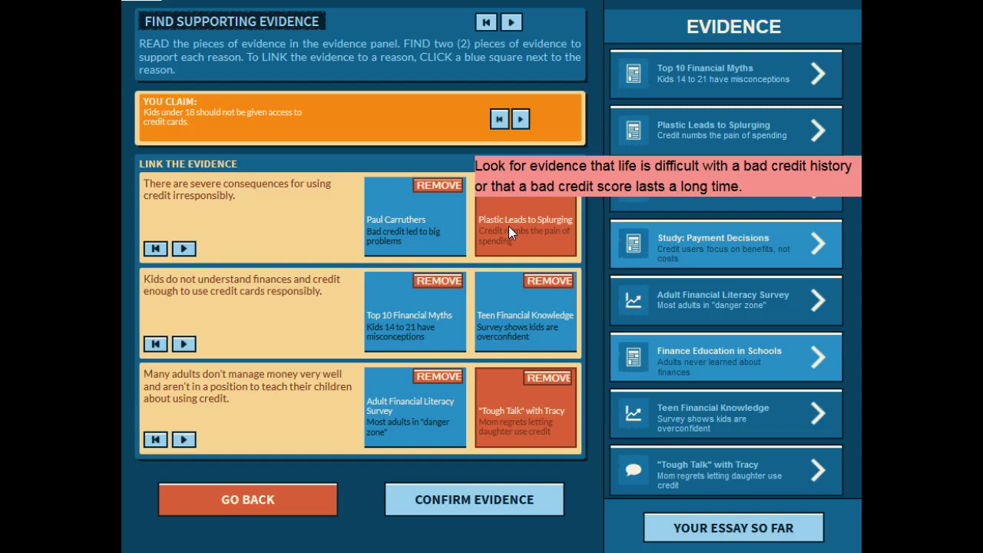
left_click(453, 234)
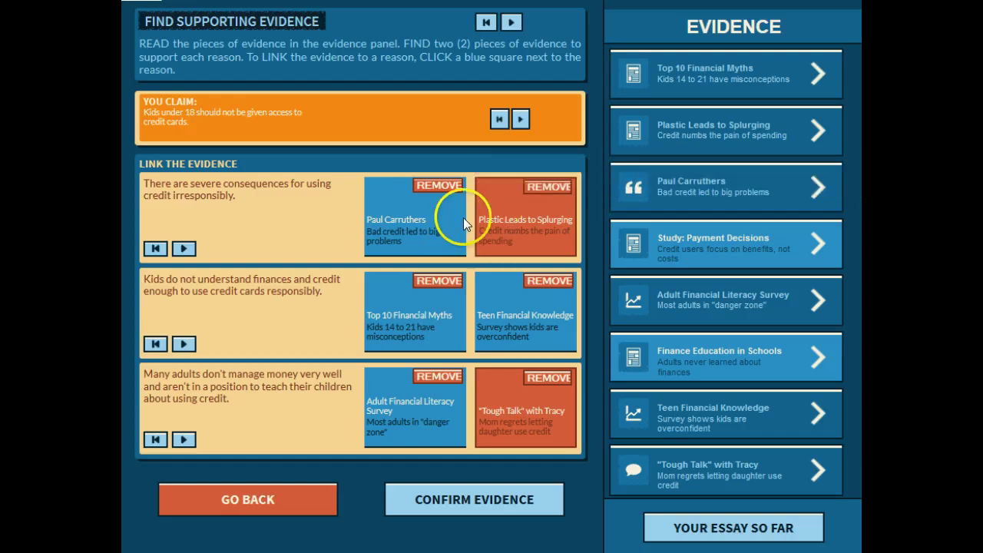
left_click(538, 192)
left_click(543, 379)
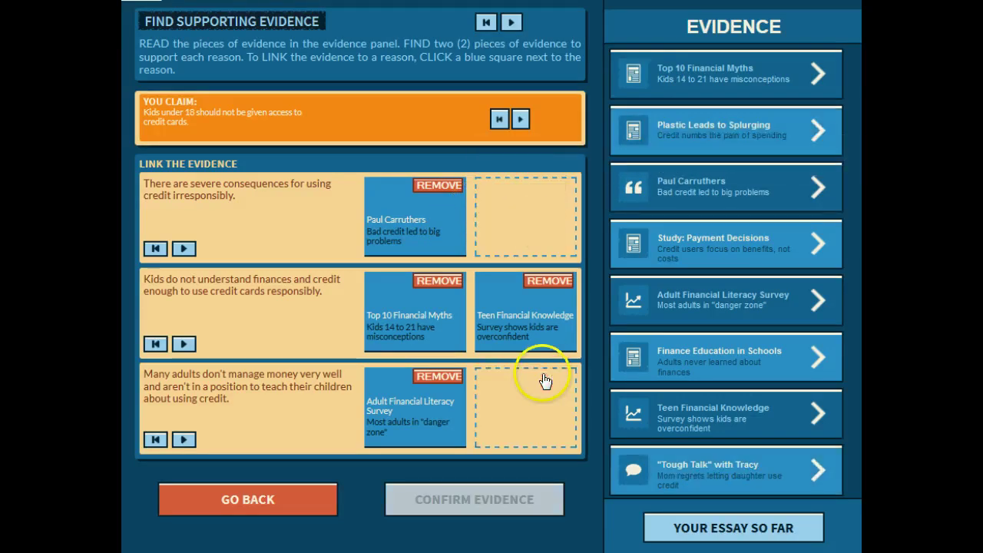
Link Finance Education in Schools to the adults' reason and the "Tough Talk" interview to the severe consequences reason, and confirm.
left_click(722, 359)
left_click(525, 407)
left_click(637, 468)
left_click(526, 217)
left_click(479, 500)
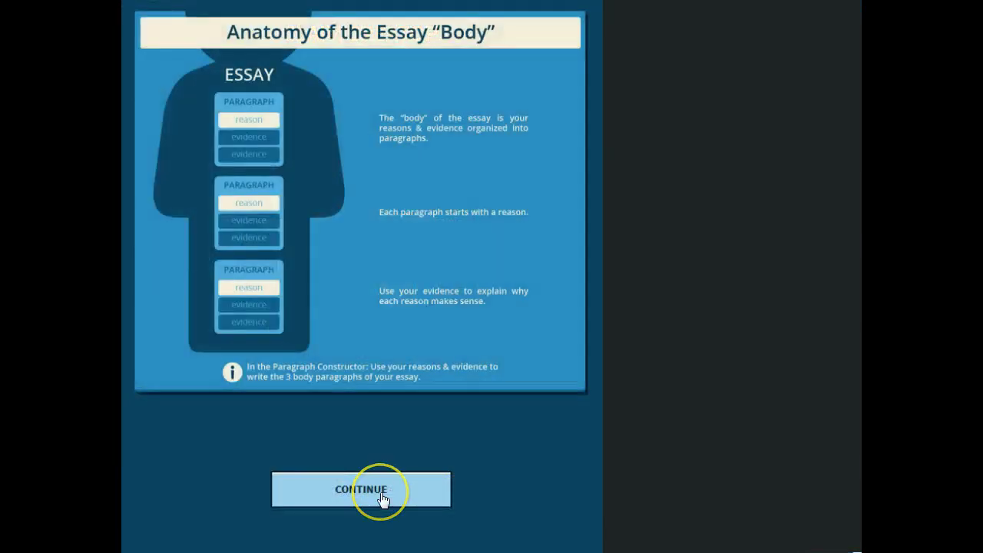
Start the first body paragraph and open the evidence about bad credit leading to big problems.
left_click(382, 500)
left_click(380, 500)
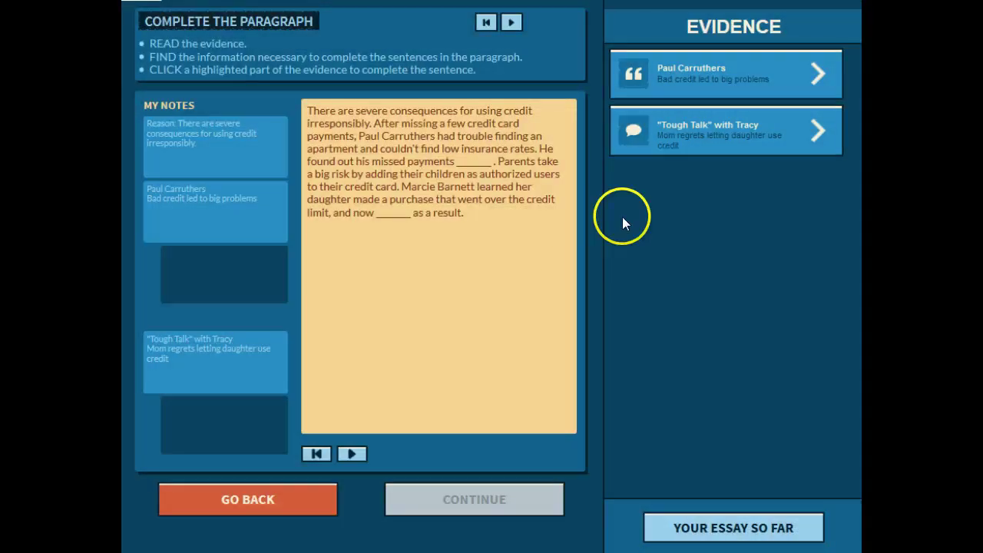
left_click(663, 77)
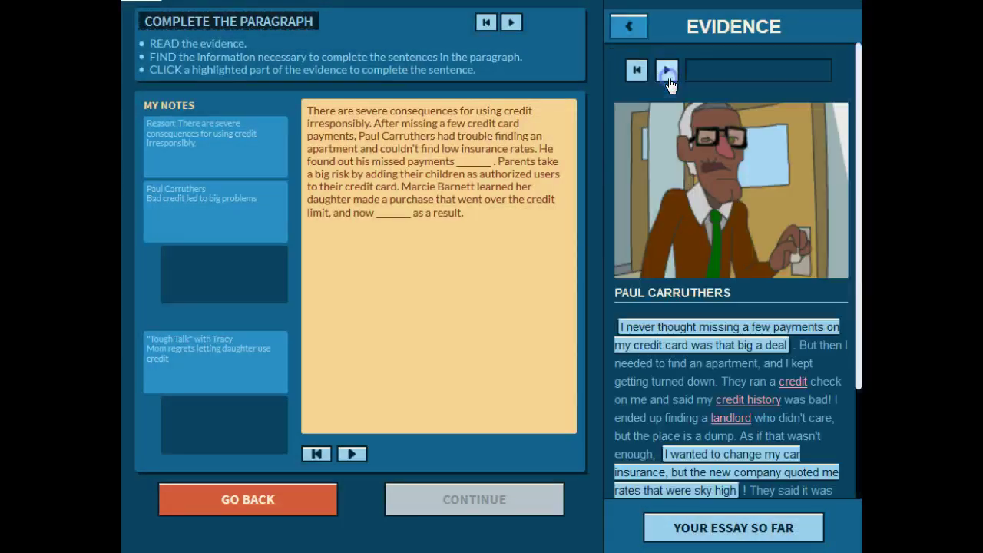
left_click_drag(859, 250, 859, 366)
Try the highlighted statements about missed payments, car insurance rates and the credit report in the first blank.
left_click(714, 180)
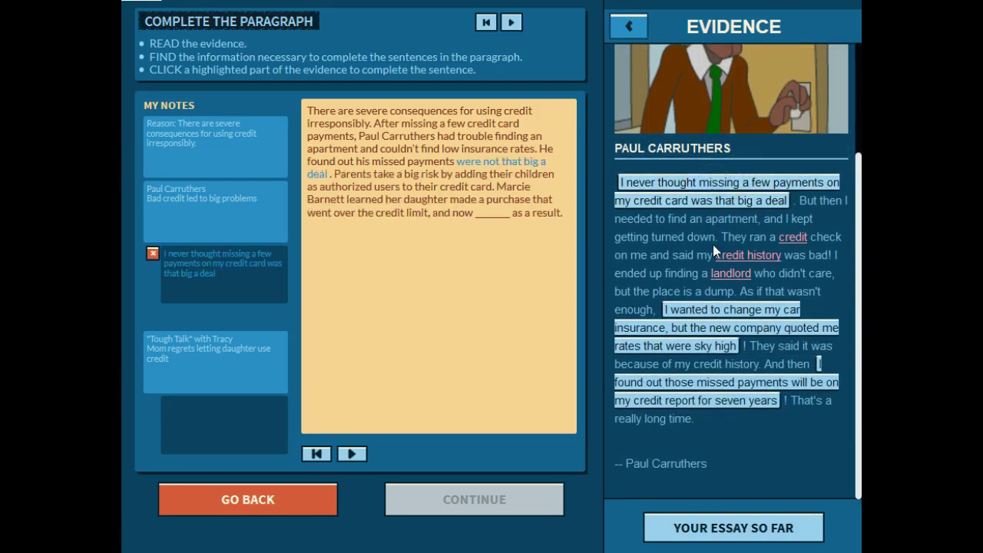
left_click(719, 310)
left_click(712, 382)
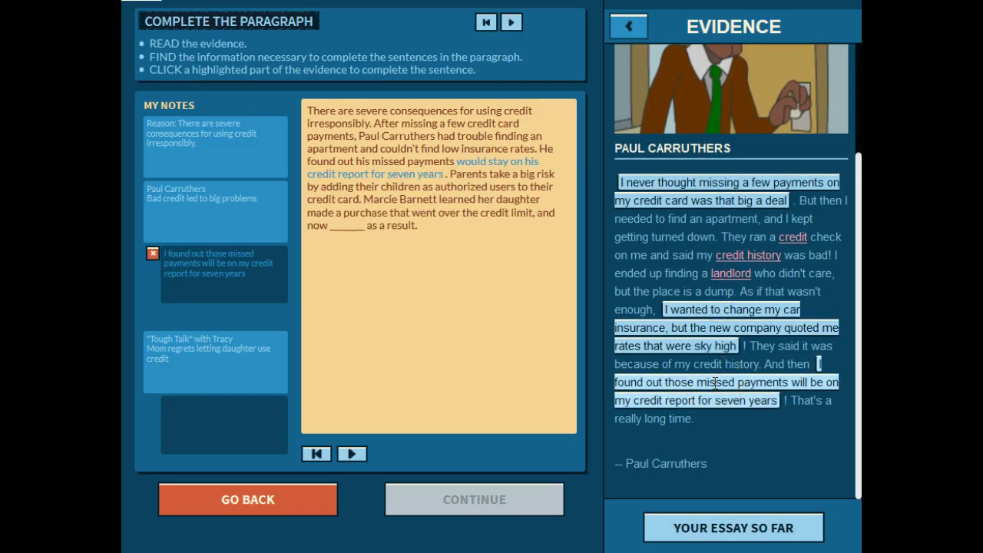
left_click(703, 330)
left_click(696, 192)
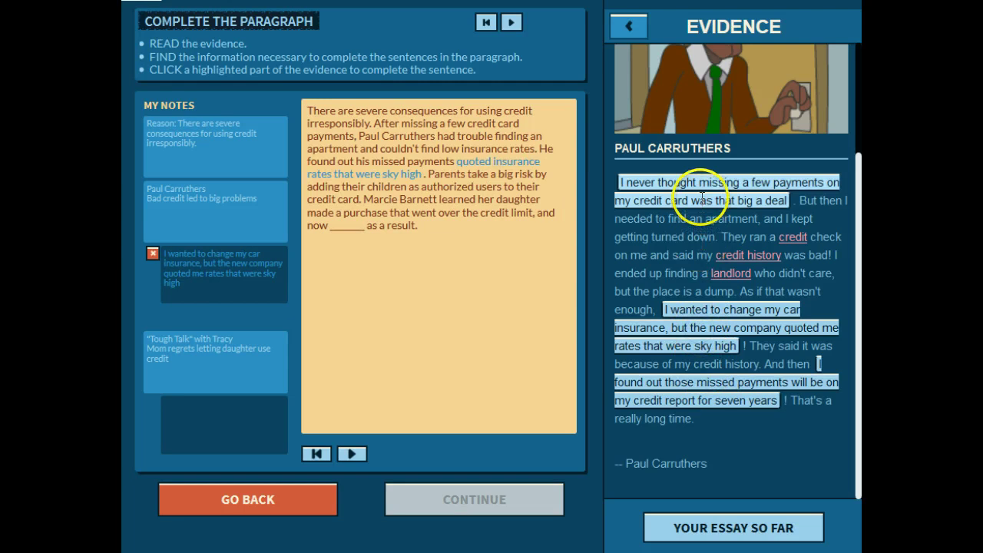
left_click(709, 337)
Complete the blanks with the seven-year credit report statement and the "Tough Talk" statement that the credit score will go down, and continue.
left_click(712, 382)
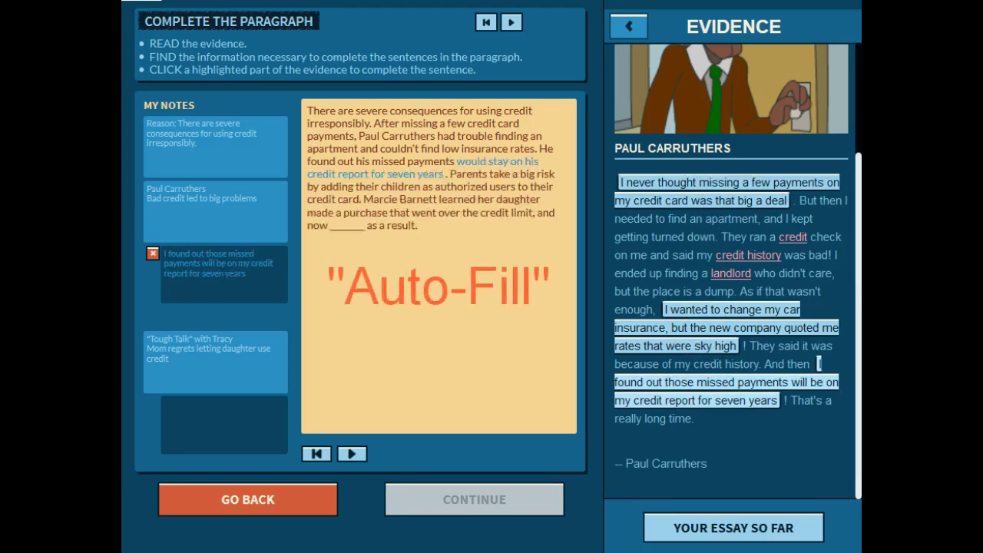
left_click(711, 391)
left_click(628, 26)
left_click(657, 119)
left_click_drag(855, 214, 858, 410)
left_click(767, 390)
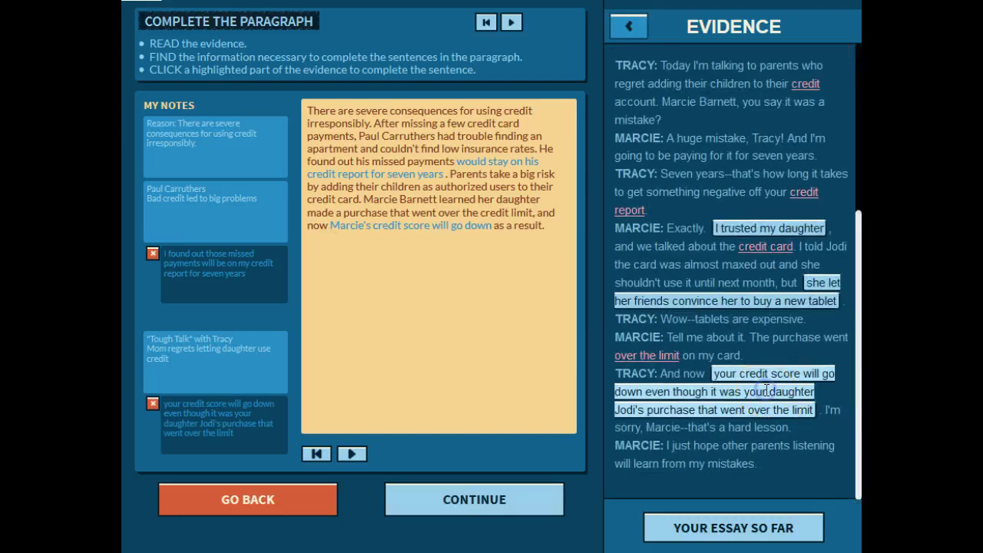
left_click(507, 514)
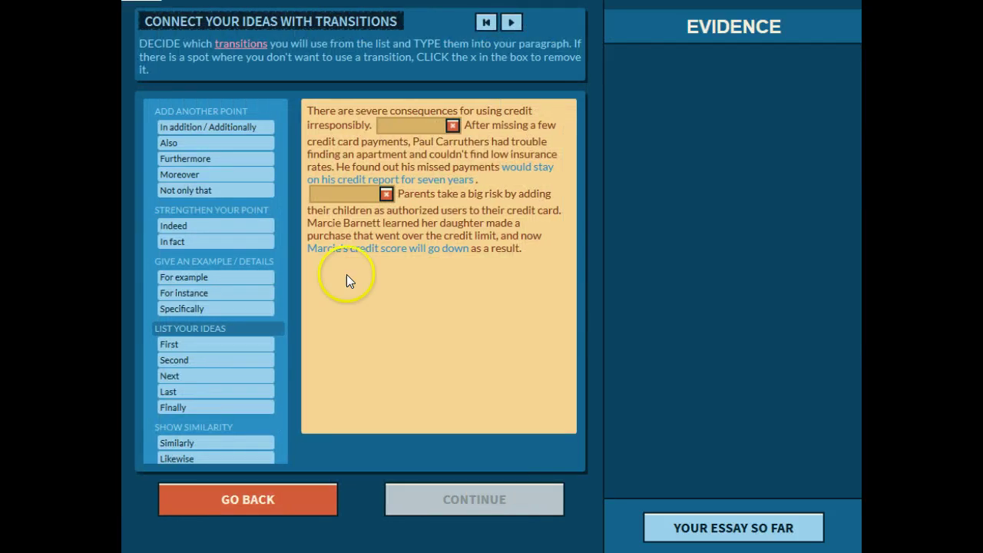
Check the transition explanations, add "Similarly" before the sentence on parents' risk, remove the first transition box, and continue.
left_click(218, 132)
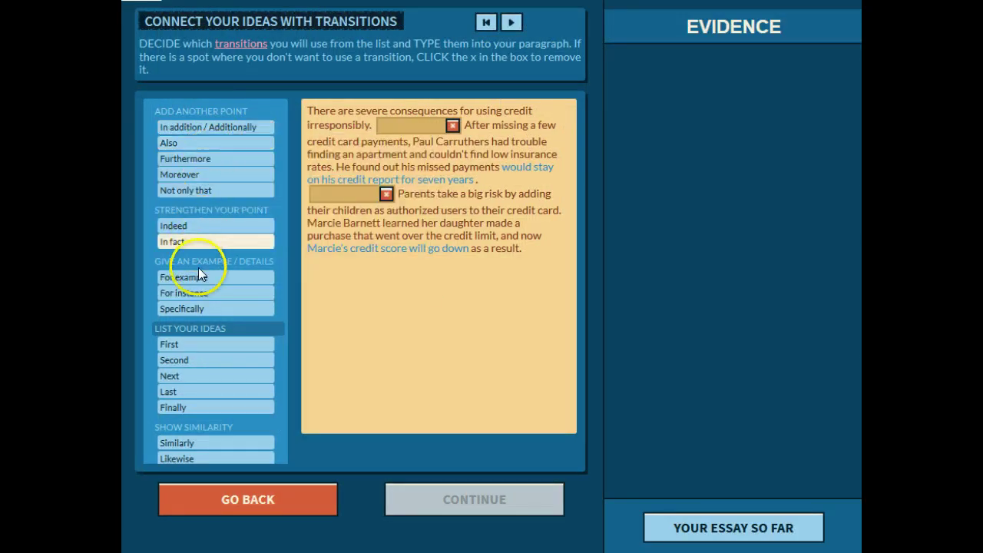
left_click(198, 310)
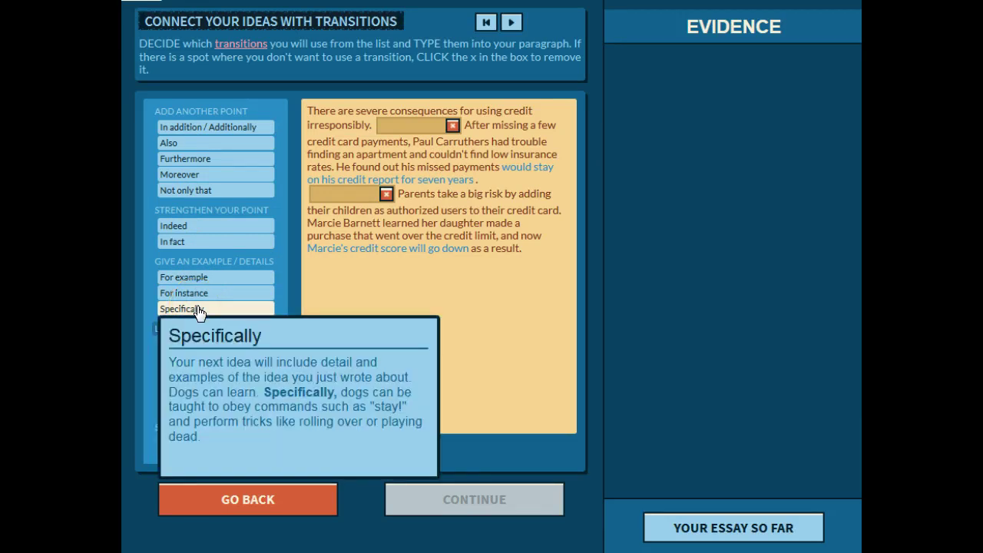
left_click(341, 193)
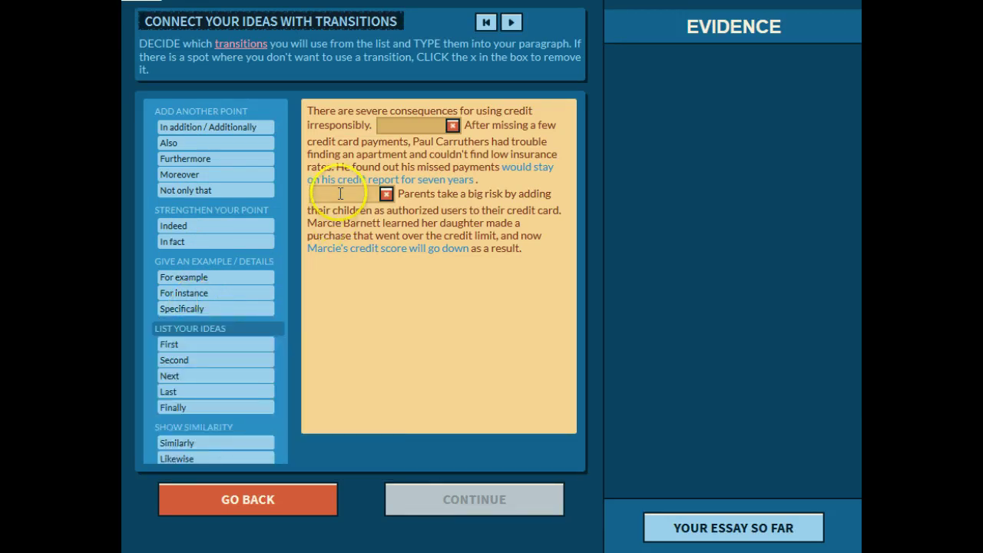
type("Similarly")
left_click(452, 126)
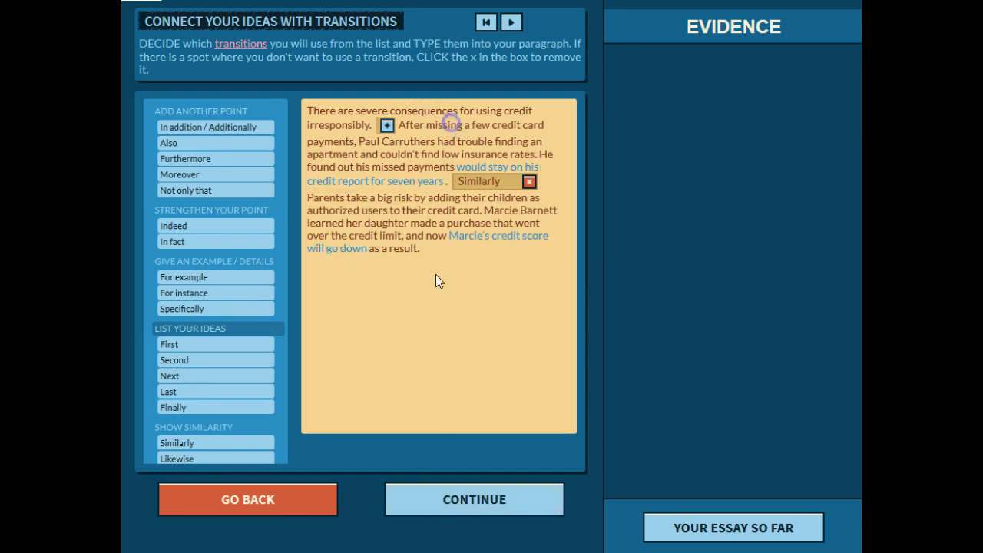
left_click(449, 499)
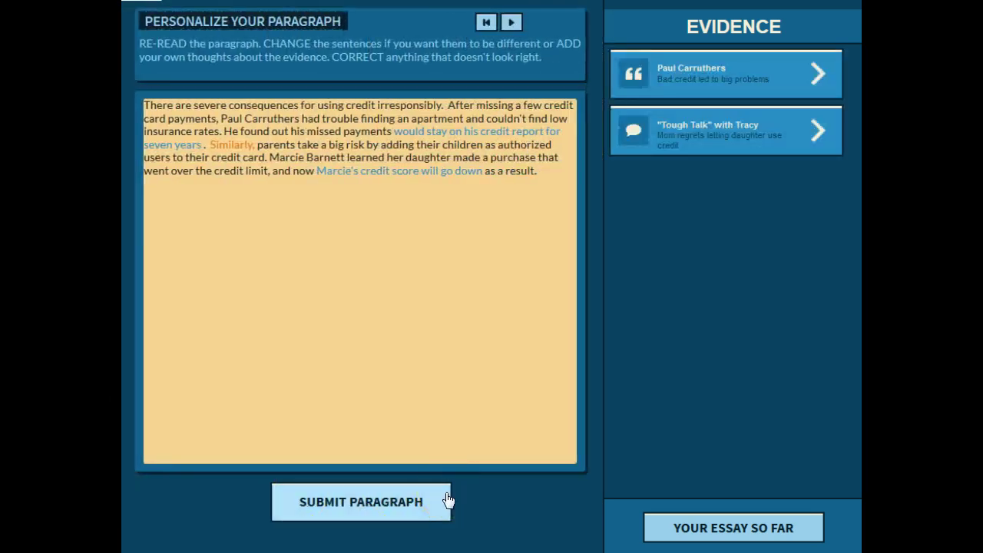
left_click(540, 176)
left_click(530, 172)
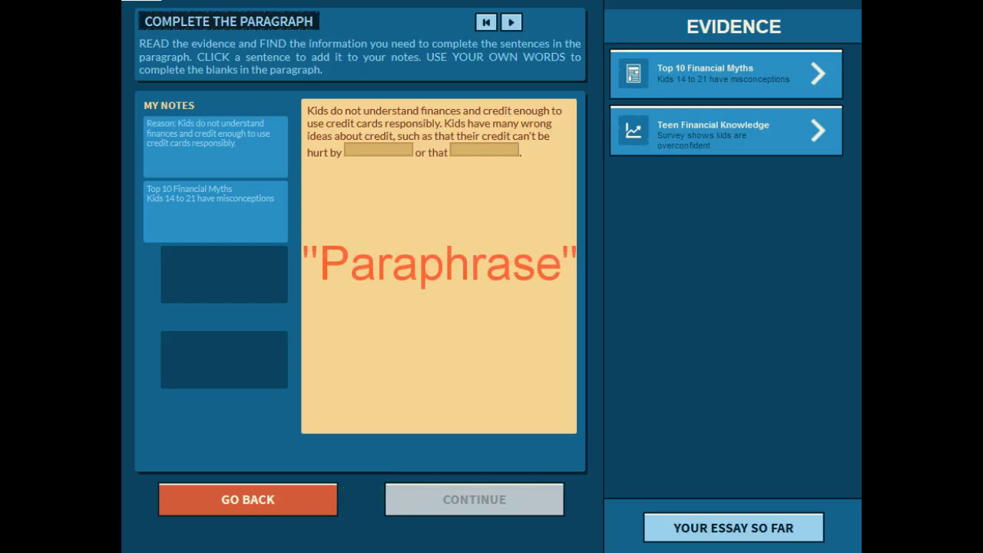
From Top 10 Financial Myths, note "Paying late occasionally can't hurt my credit" and "I don't have to worry about credit at my age".
left_click(687, 77)
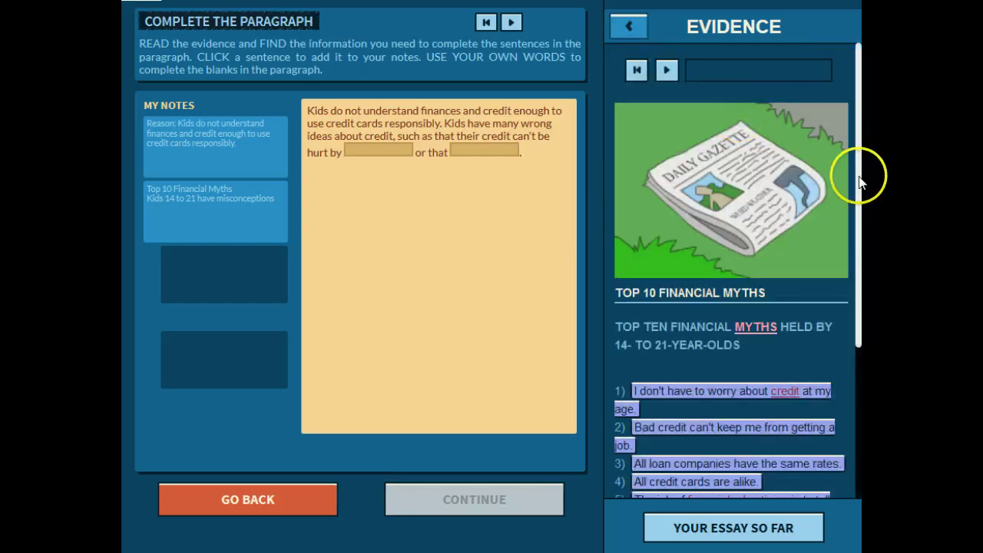
left_click_drag(856, 220, 856, 329)
left_click(728, 369)
left_click(714, 164)
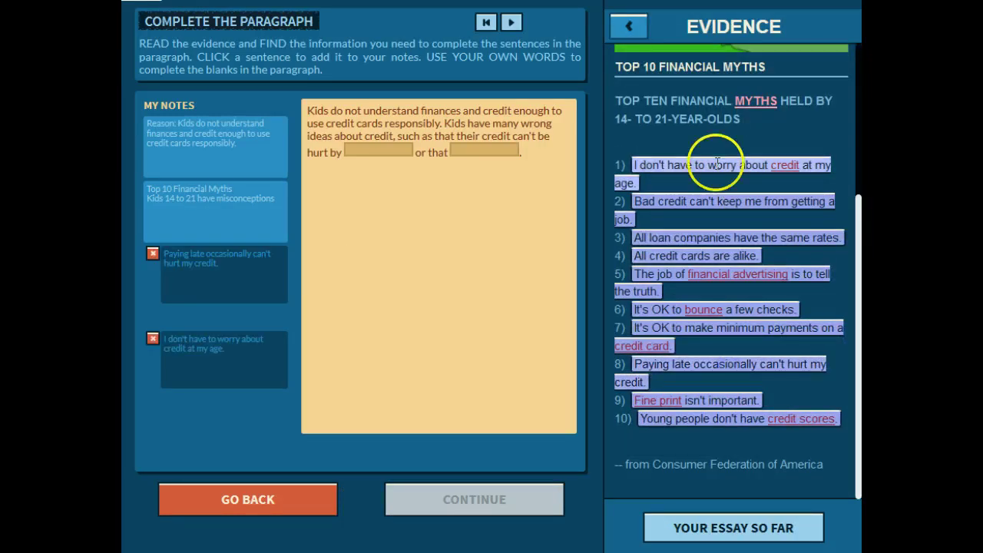
Complete the wrong-ideas sentence with "late payments" and "they don't even have to worry about credit".
left_click(378, 151)
type("late payments")
left_click(461, 151)
type("they don't even have to worry about credit")
Complete the teen survey sentences with "they understand money management", "31%" and "what a credit score is", and continue.
left_click(684, 212)
type("they understand money management")
left_click(342, 204)
type("31%")
left_click(487, 204)
type("what a credit score is")
left_click(439, 501)
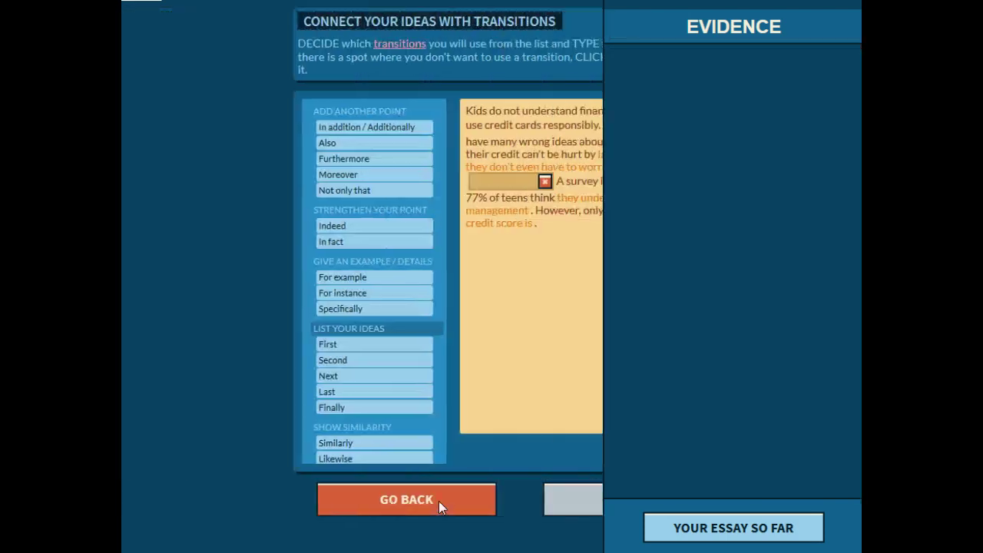
Add the transitions "First" before the wrong-ideas sentence and "Indeed" before the 2011 survey sentence, and continue.
left_click(476, 125)
type("First")
left_click(346, 180)
type("Indeed")
left_click(446, 501)
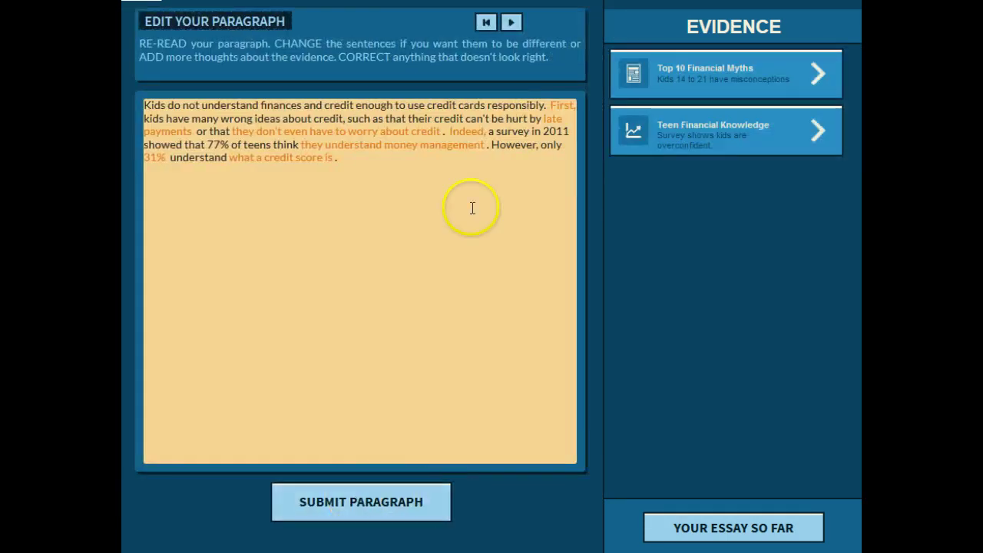
Replace "only" before 31% with "a mere" and submit the second paragraph.
left_click(564, 146)
key("BackSpace")
key("BackSpace")
key("BackSpace")
key("BackSpace")
type("a mere")
left_click(380, 501)
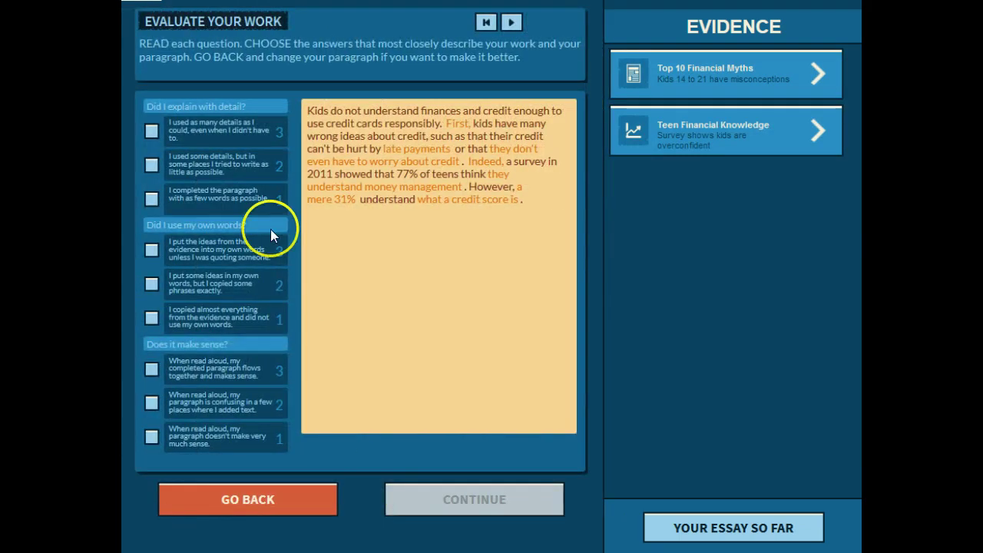
Rate the second paragraph 2 for detail, 3 for own words and 3 for making sense, and continue.
left_click(152, 166)
left_click(152, 249)
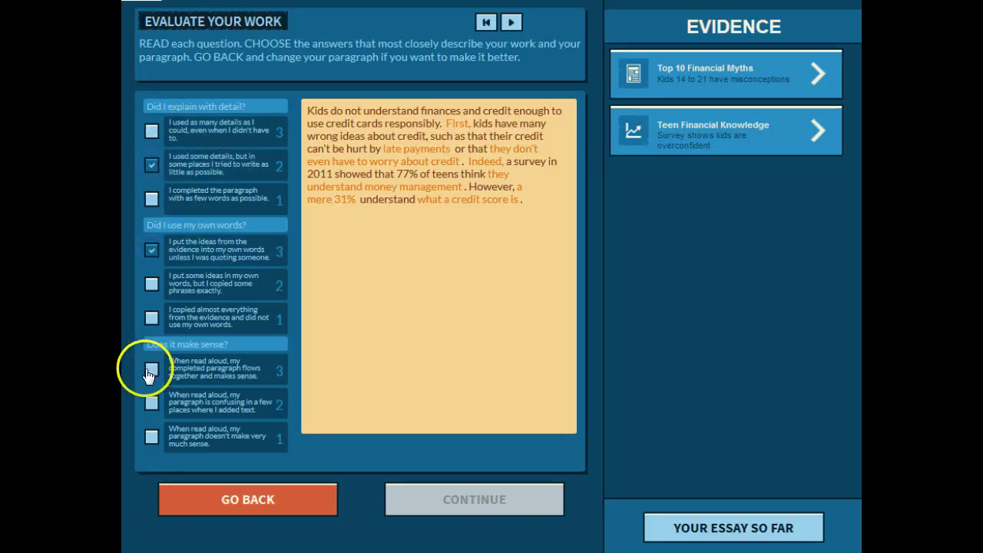
left_click(151, 369)
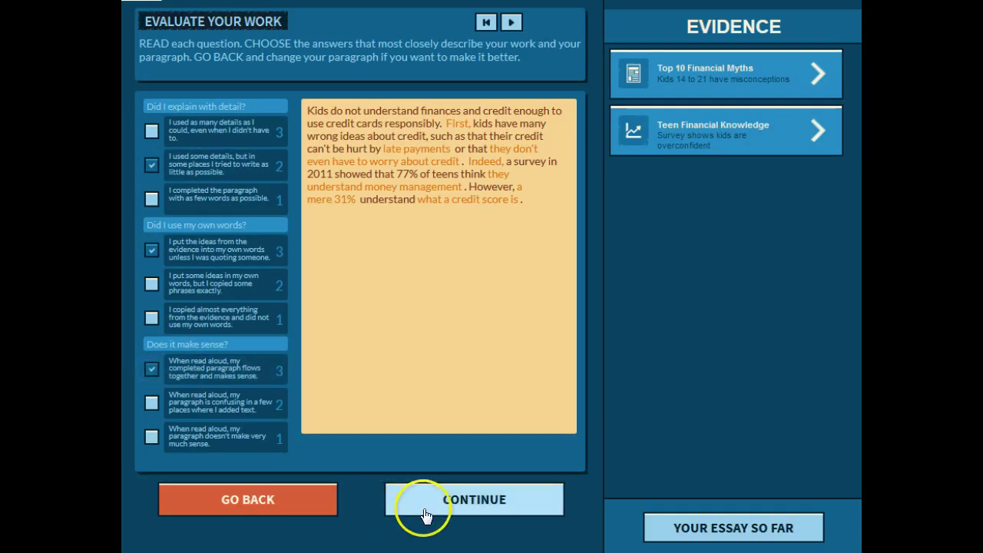
left_click(427, 511)
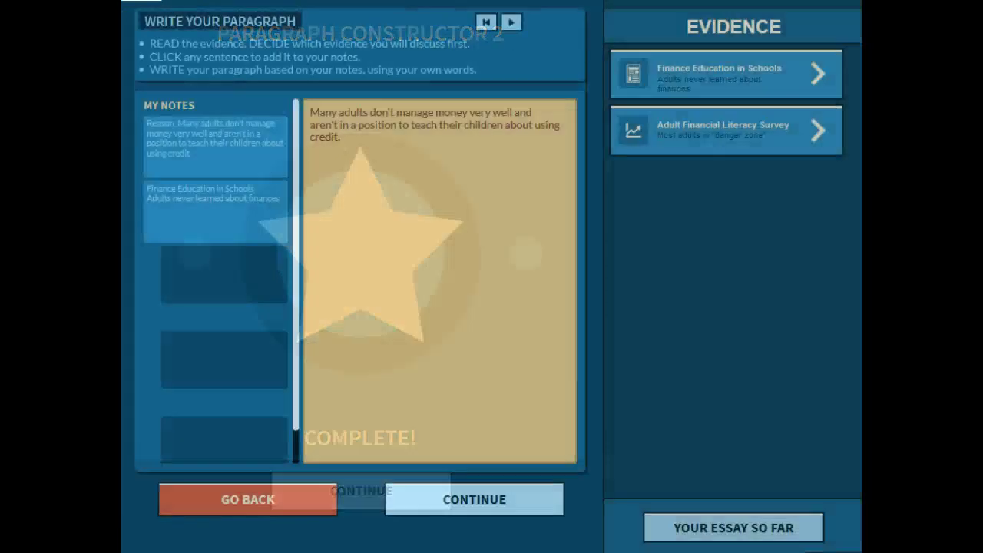
Using Finance Education in Schools, write that a 2012 study showed most schools don't teach personal finance, so most adults never took finance classes.
left_click(695, 74)
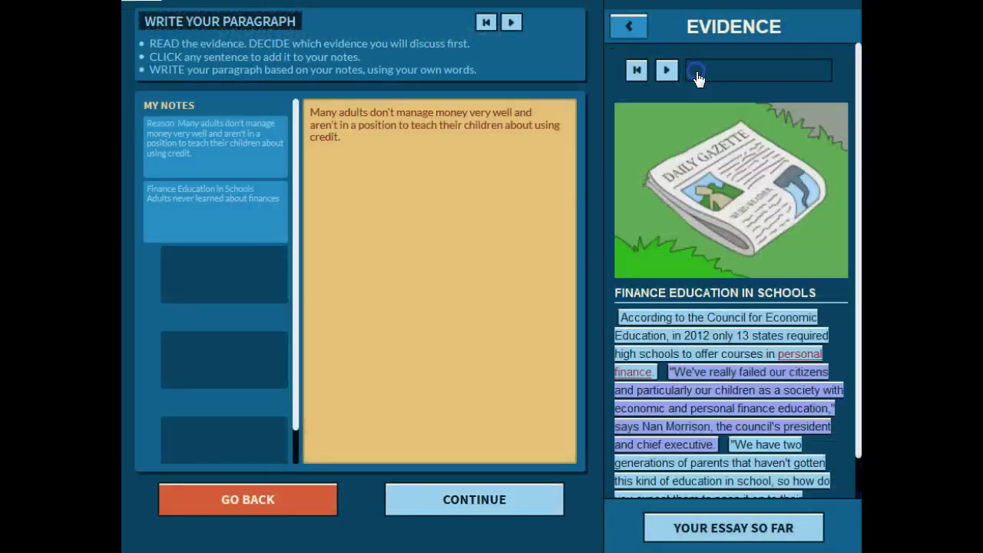
left_click_drag(858, 299, 857, 342)
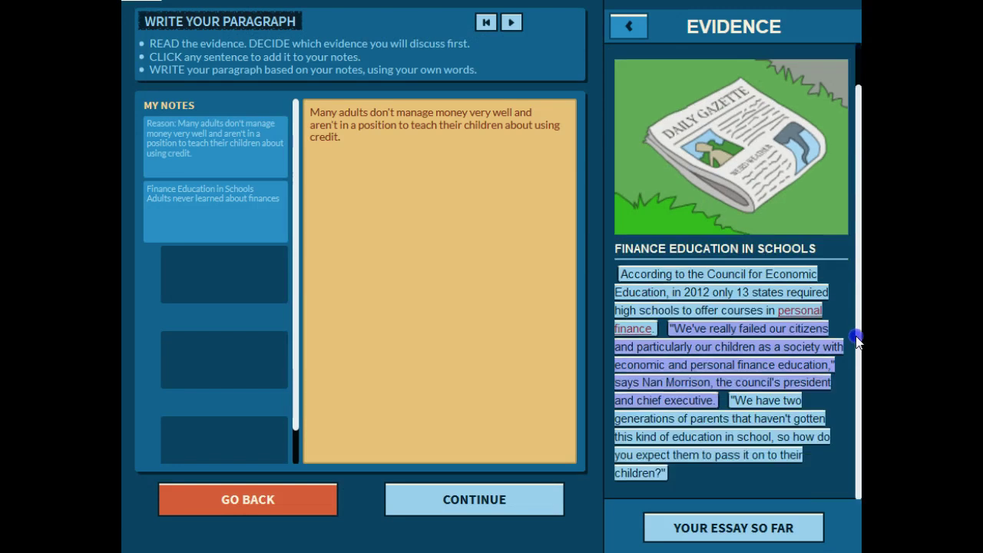
left_click(444, 139)
type("A 2012 study showed that most schools ")
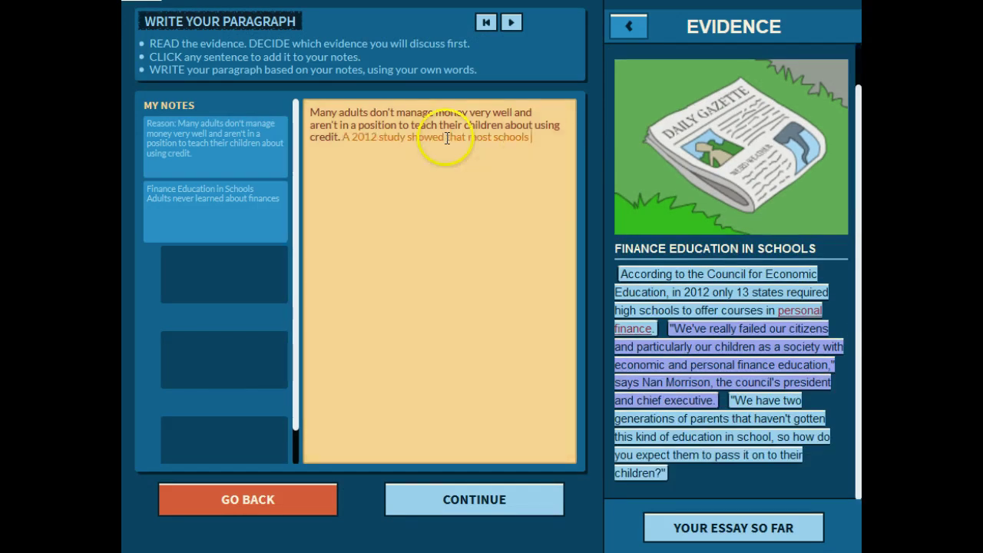
type("don't teach personal finance. That means most adults never took any finance classes.")
Using the Adult Financial Literacy Survey, write that surveyed adults didn't do very well and only 15% scored in the "target" zone, and continue.
left_click(629, 26)
left_click(670, 126)
left_click_drag(857, 264, 856, 340)
left_click(438, 231)
type("Adults who took a survey to test their financial knowledge didn't do very w")
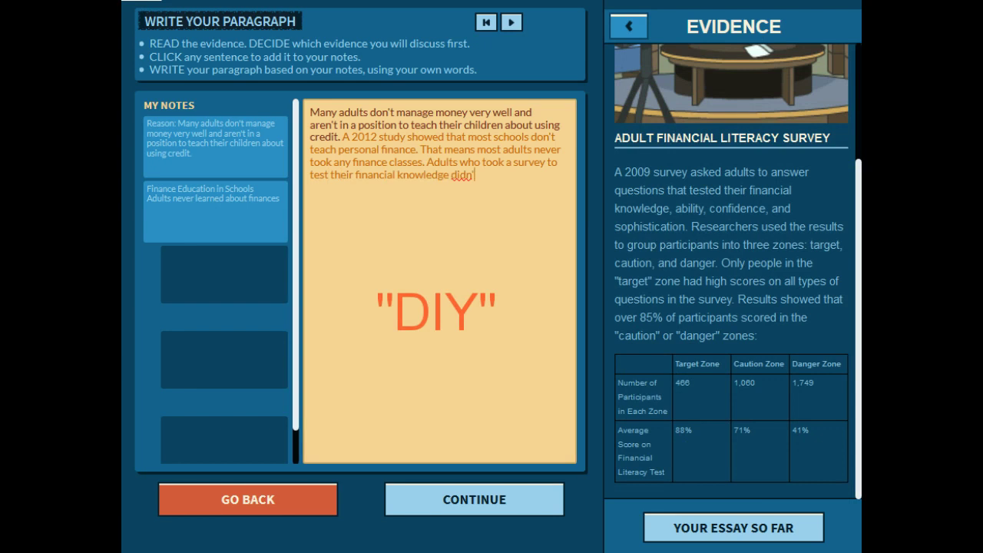
type("ell. Only 15% scored in the \"target\" zone.")
left_click(474, 497)
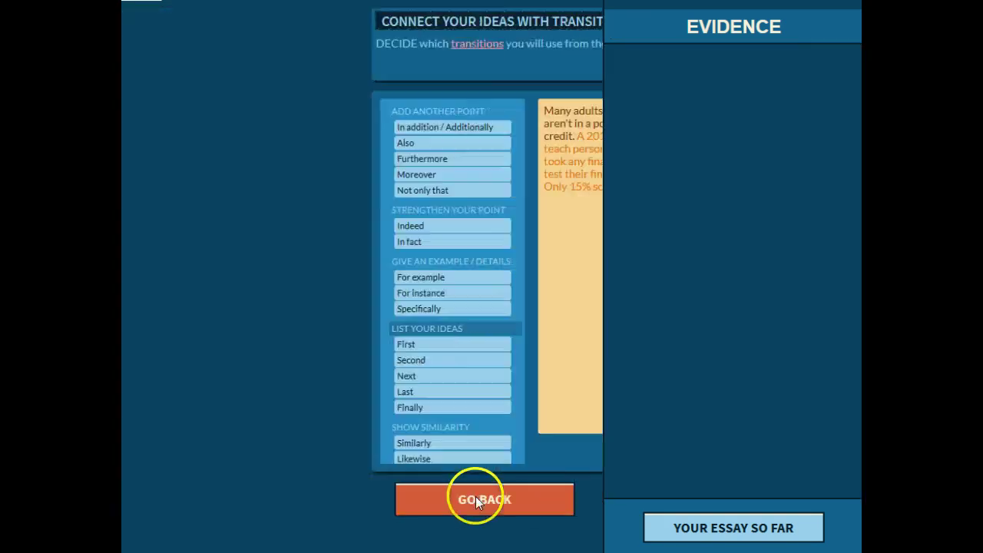
Insert "Indeed," before the 2012 study sentence and "Furthermore," before the adult survey sentence, lowercase the words that follow, and continue.
left_click(341, 136)
key("Delete")
type("Indeed, a")
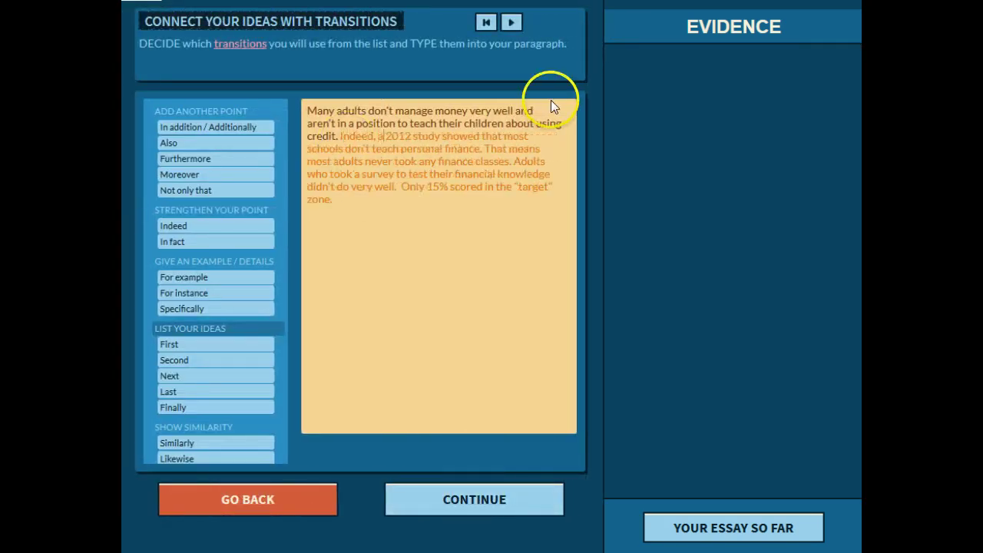
left_click(513, 161)
type("Furthermore,")
key("Delete")
type("a")
left_click(473, 500)
Rate the third paragraph's detail, give it 3 for own words and 3 for making sense, and finish Paragraph Constructor 3.
left_click(151, 131)
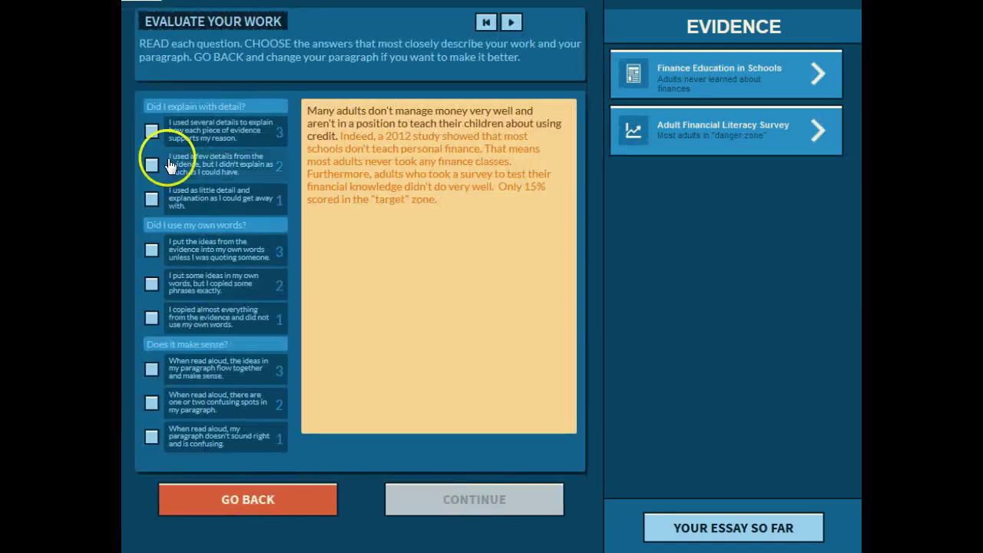
left_click(151, 251)
left_click(152, 369)
left_click(446, 500)
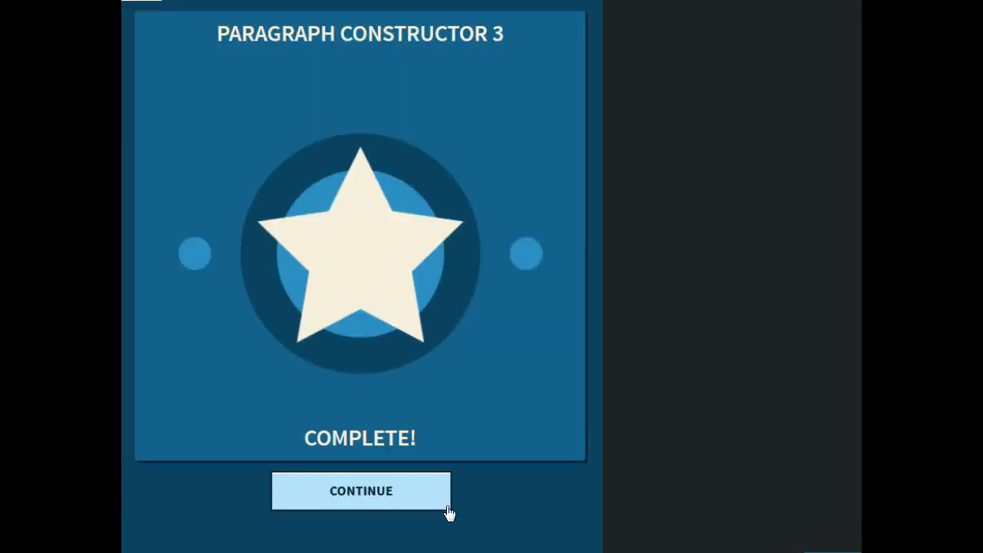
left_click(447, 507)
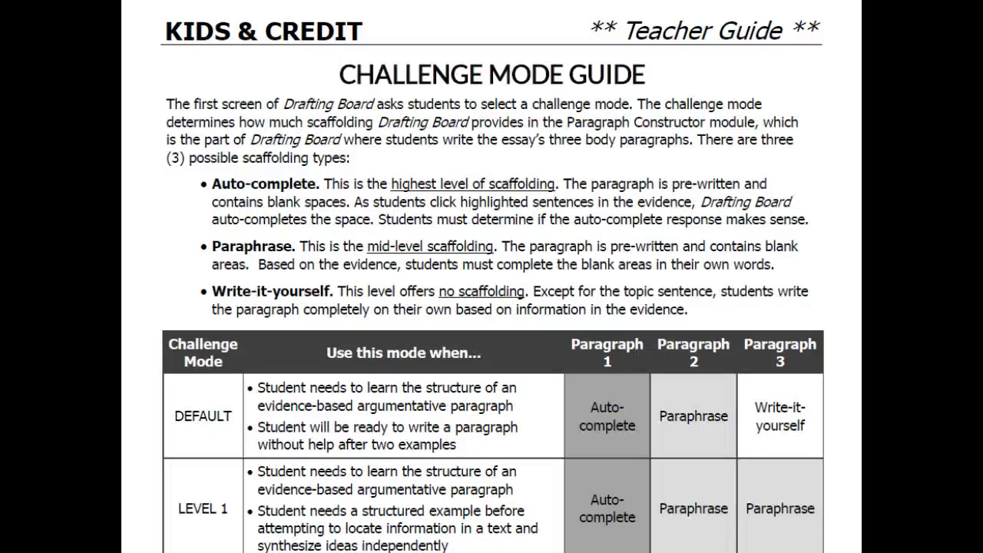
Start the Critic Crusher and choose Reason B, that using credit helps kids build a good credit history, as the reason to crush.
scroll(492, 308, "down", 3)
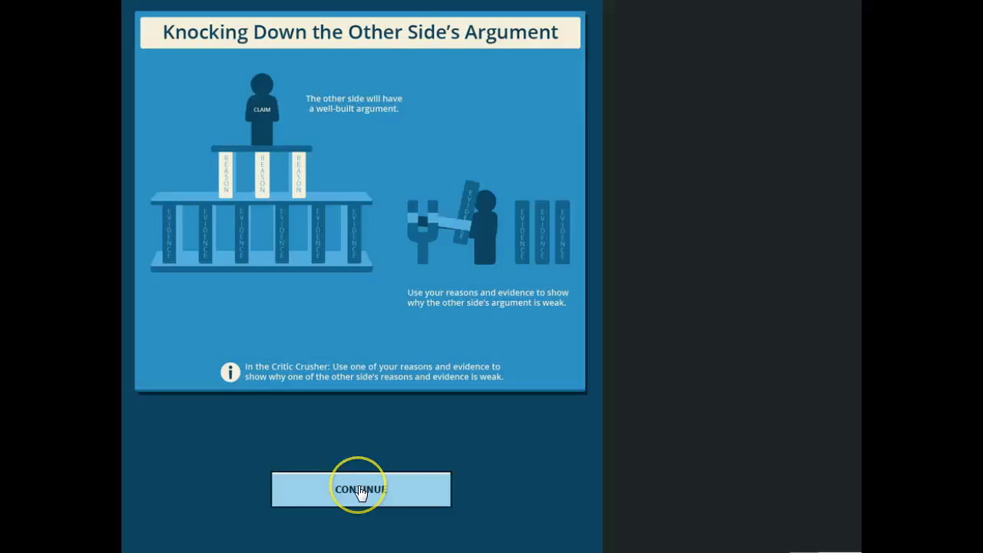
left_click(438, 499)
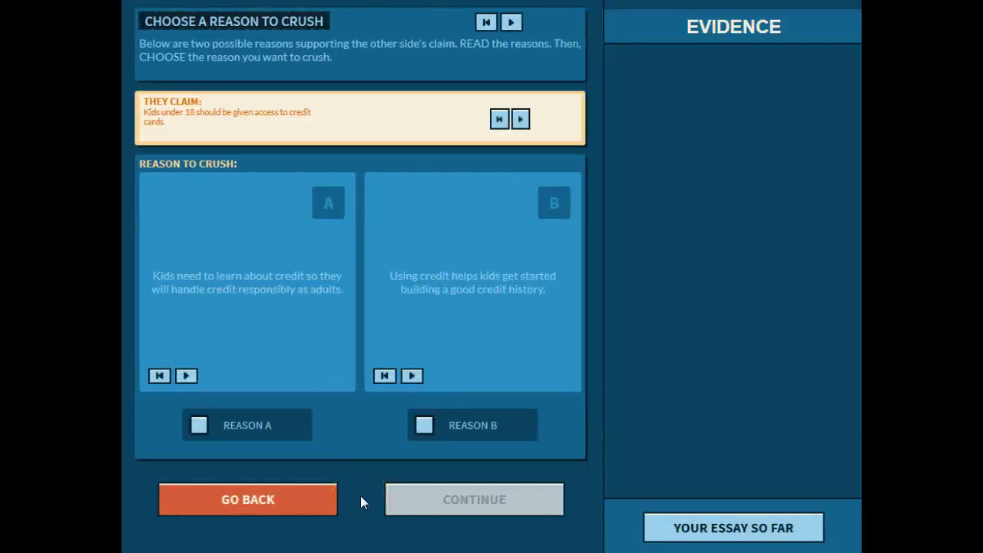
left_click(425, 425)
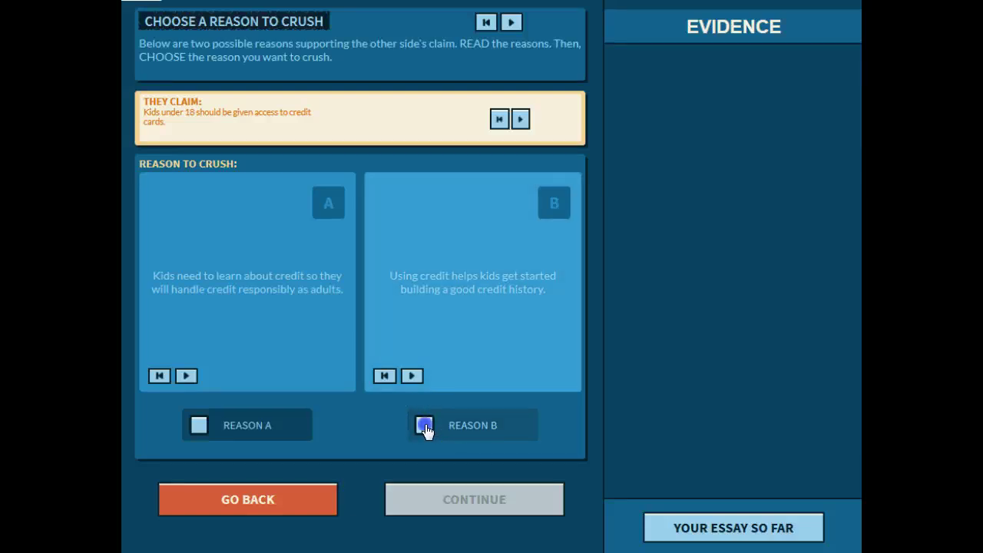
left_click(450, 506)
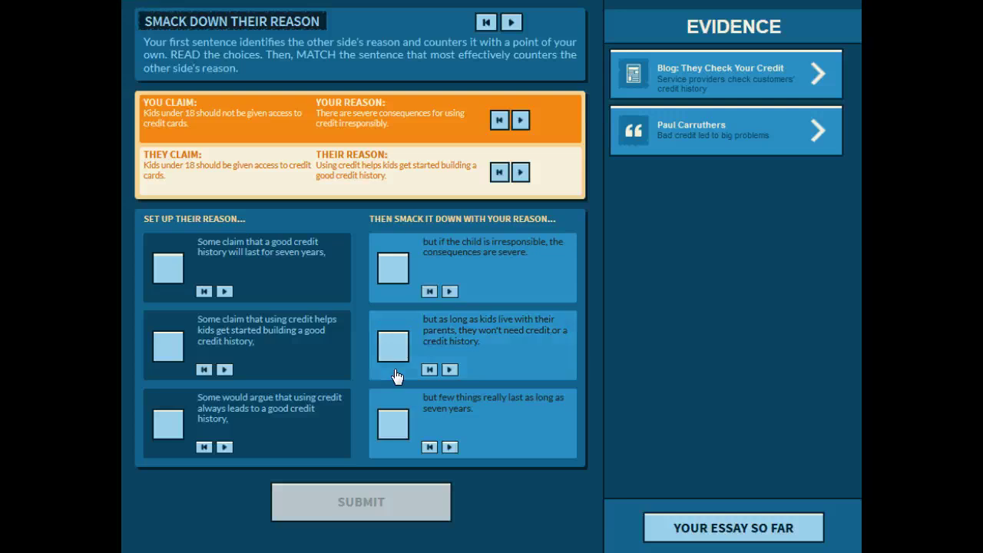
Match "Some claim that using credit helps kids get started building a good credit history," with the counter about irresponsible children facing severe consequences, and submit.
left_click(167, 346)
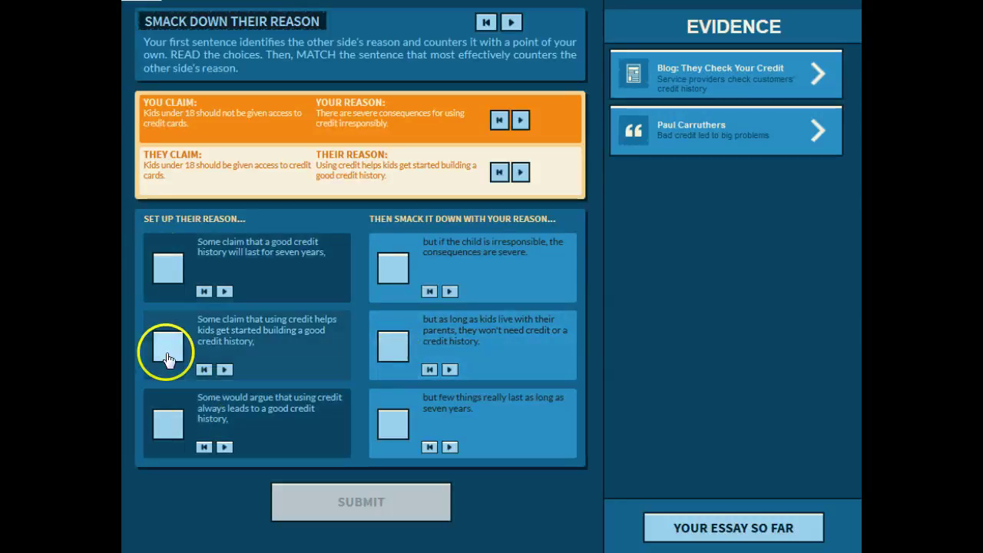
left_click(392, 268)
left_click(374, 503)
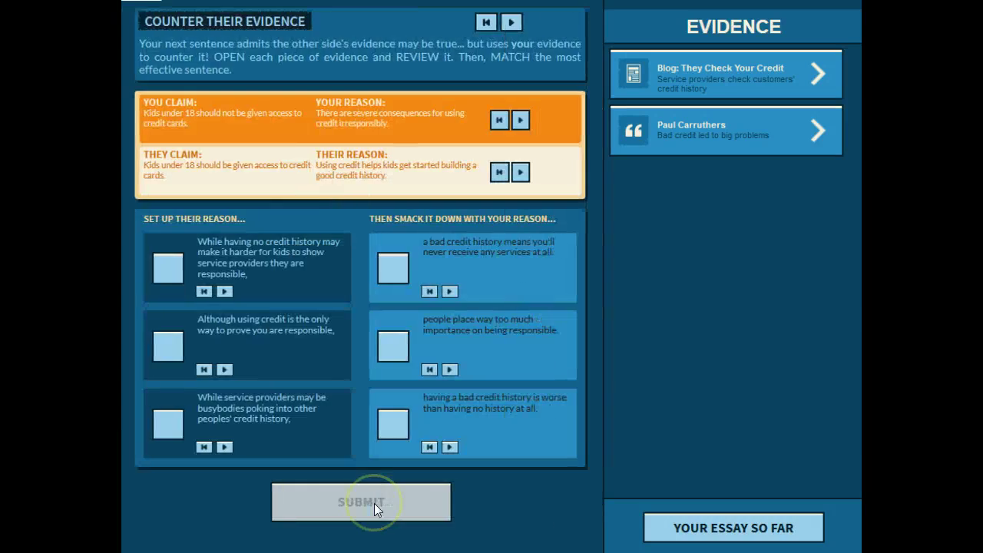
Review both evidence pieces, then match the "While having no credit history" opening with "having a bad credit history is worse than having no history at all" and submit.
left_click(706, 70)
left_click(627, 23)
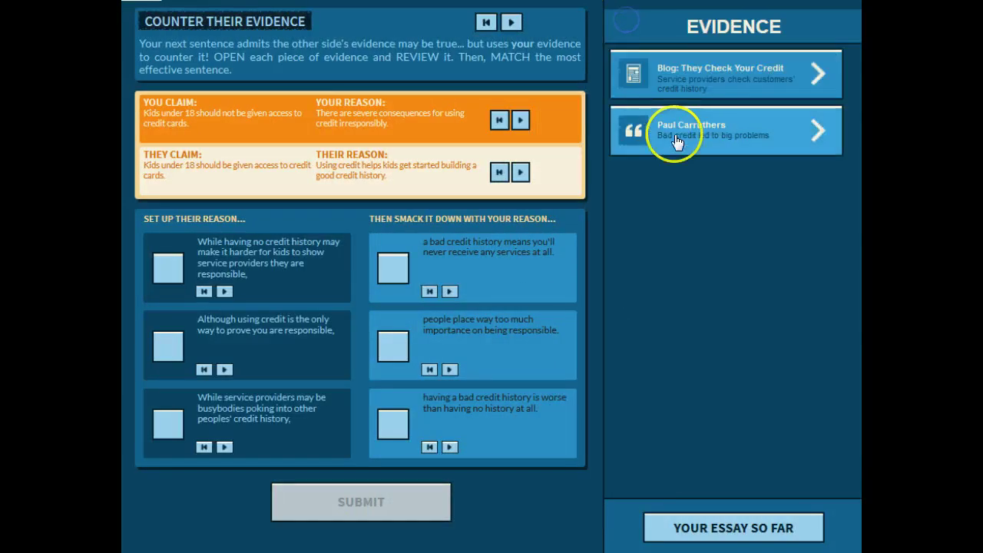
left_click(676, 139)
left_click(628, 23)
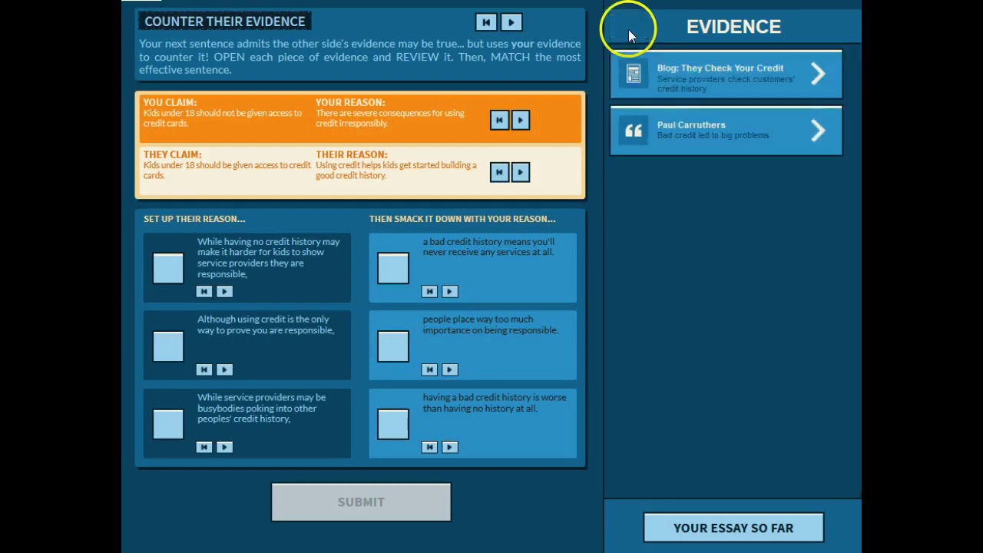
left_click(185, 269)
left_click(395, 423)
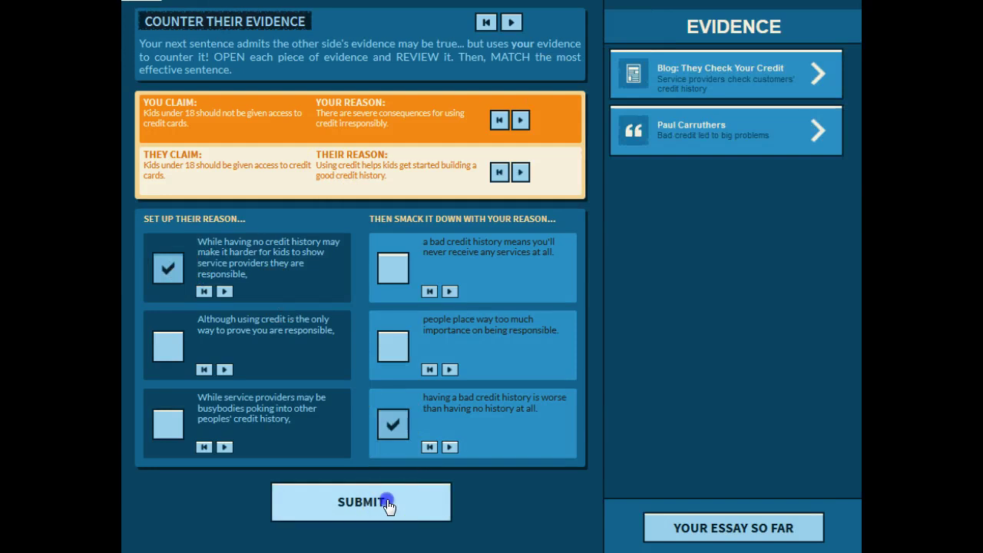
left_click(386, 501)
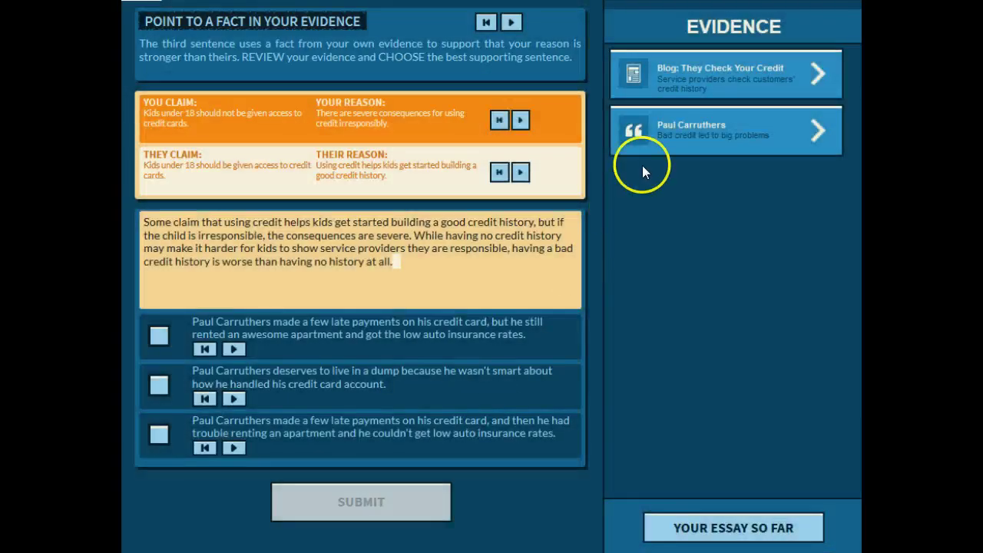
Review the "Bad credit led to big problems" evidence and submit the sentence about trouble renting an apartment and not getting low auto insurance rates.
left_click(672, 145)
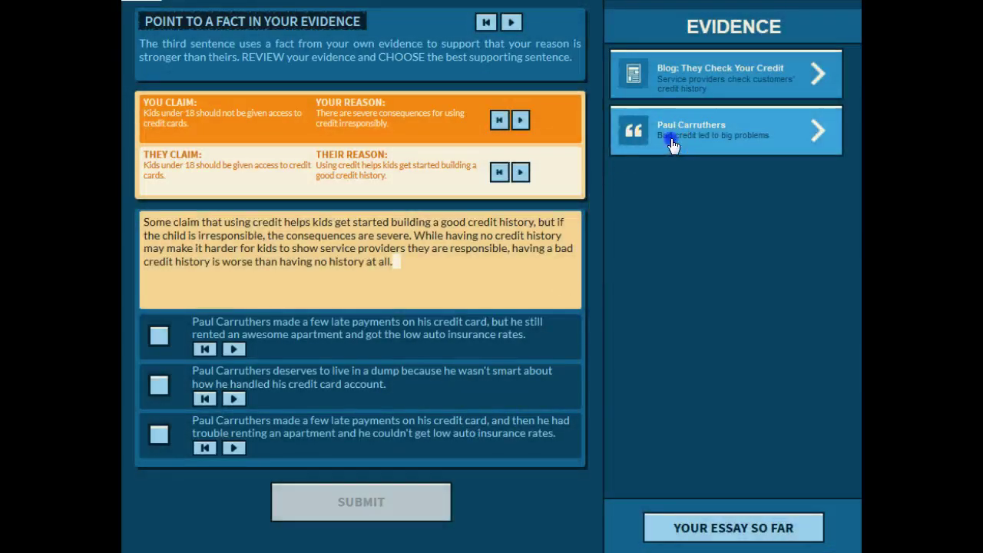
left_click_drag(861, 192, 852, 315)
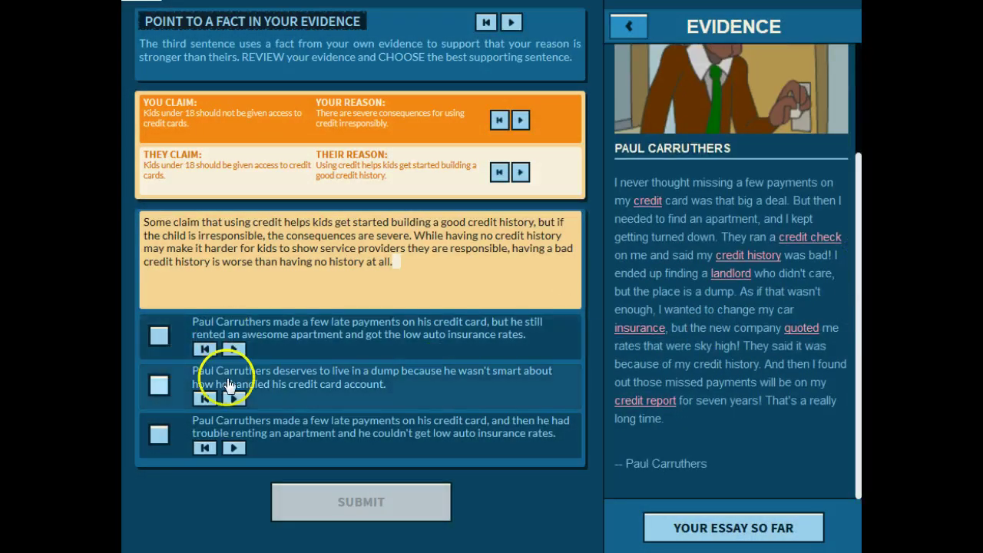
left_click(228, 435)
left_click(362, 506)
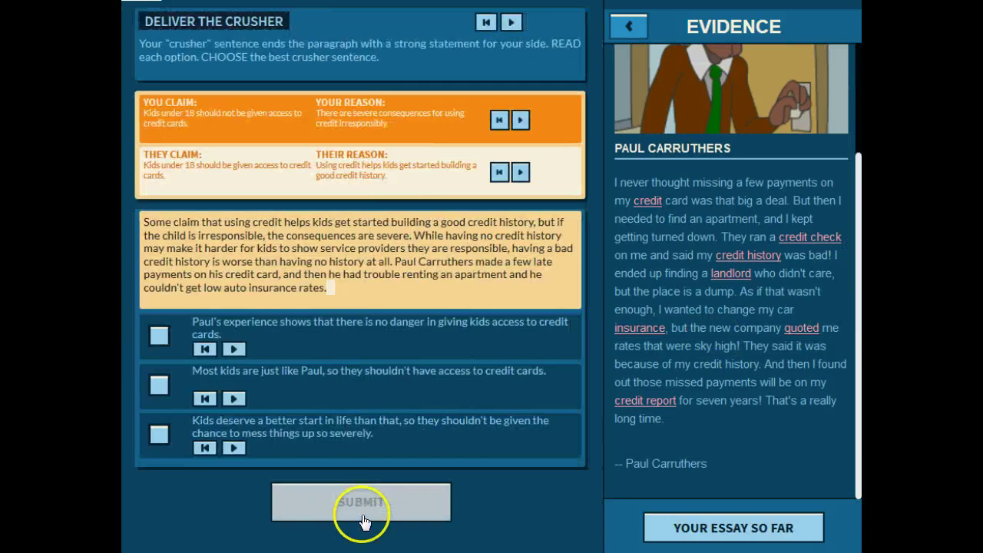
Submit "Kids deserve a better start in life than that" as the crusher sentence and proceed to writing the actual counterargument paragraph.
left_click(159, 438)
left_click(333, 504)
left_click(329, 500)
left_click(329, 369)
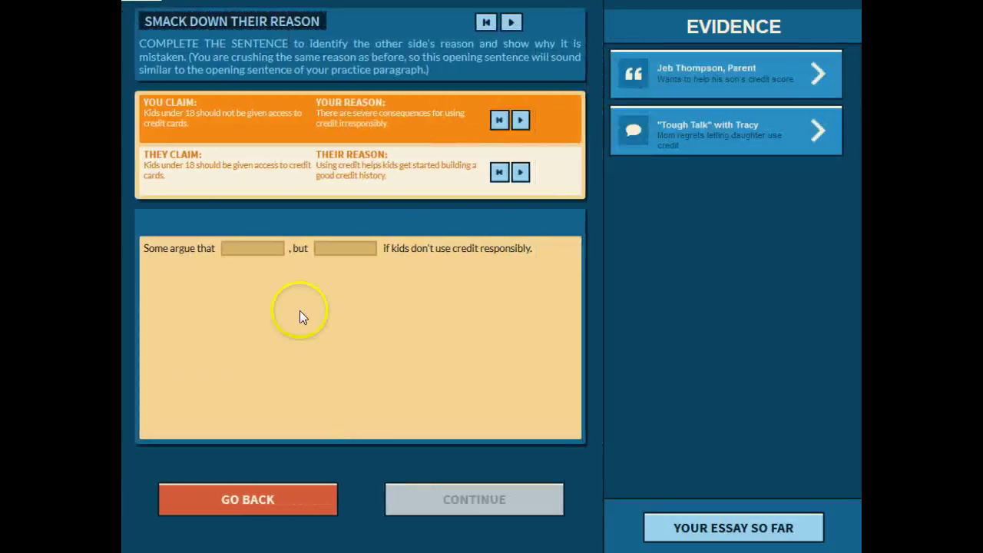
Complete the opening sentence with "using credit helps kids get started building a good credit history" and "there are severe consequences", and continue.
left_click(266, 247)
type("using credit helps kids get started building a good credit history")
left_click(199, 262)
type("there are severe consequences")
left_click(440, 503)
Review both evidence pieces, fill the second sentence with "having a good credit history" and "ruining their own good credit", and continue.
left_click(699, 76)
left_click(547, 260)
type("having a good credit history")
left_click(629, 26)
left_click(660, 127)
left_click(282, 286)
type("ruining their own good credit")
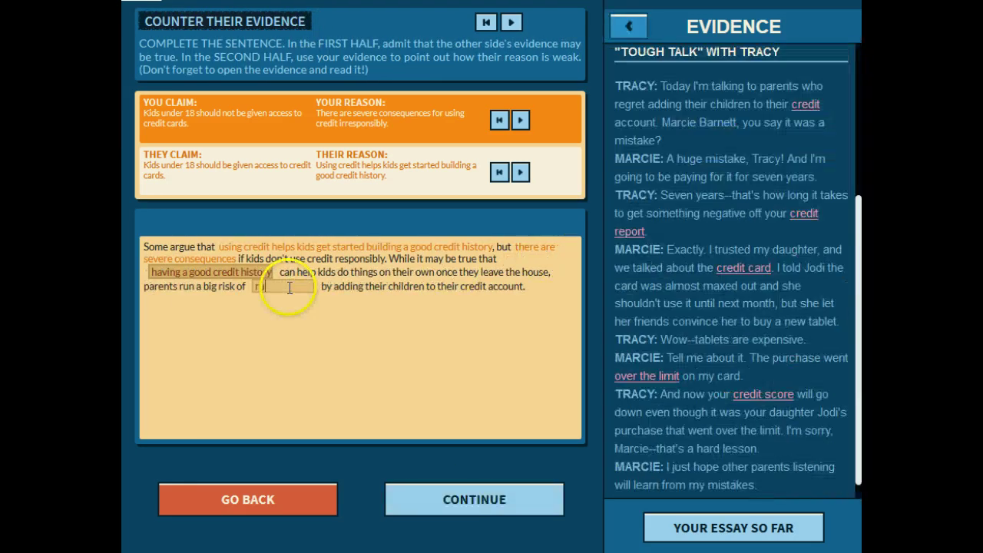
left_click(474, 499)
Using the "Tough Talk" interview, write that the mother's daughter made a mistake that showed up on the mother's credit history, and continue.
left_click(724, 189)
scroll(799, 320, "down", 2)
left_click(365, 294)
type("her daughter made a mistake that showed up on Marcie's credit history")
left_click(440, 501)
Complete the closing sentence with "teaching a teenager about credit" and finish the Critic Crusher.
left_click(425, 306)
type("teaching a teenager about credit")
left_click(458, 507)
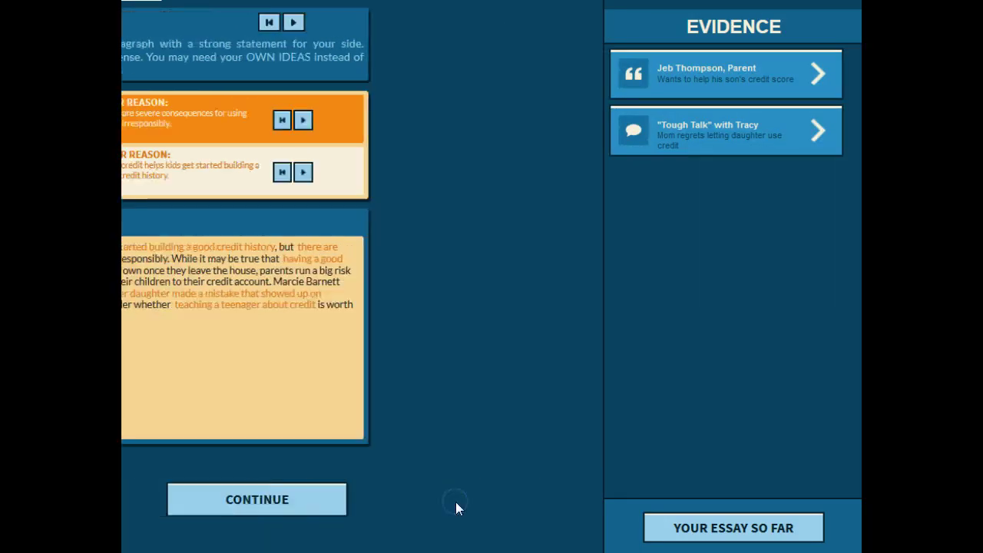
left_click(403, 507)
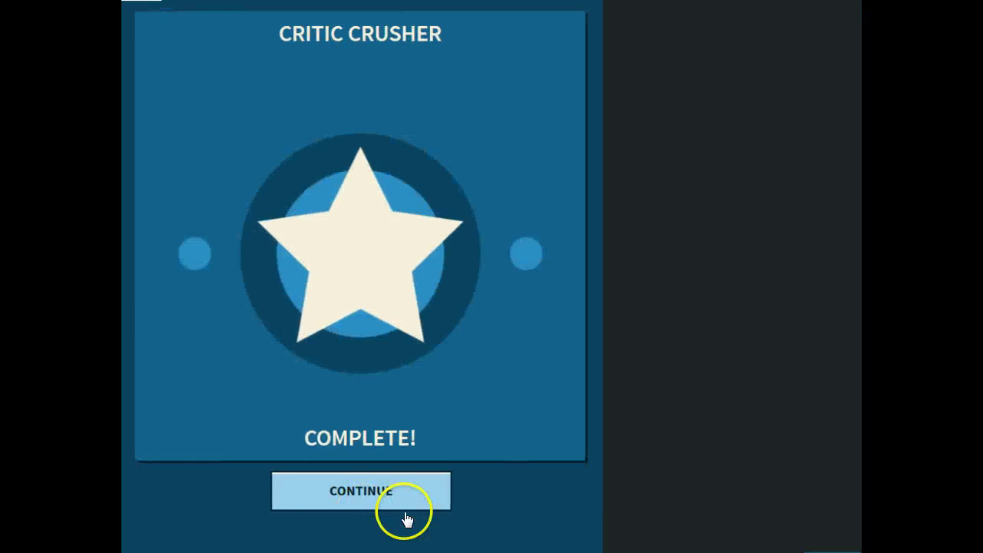
left_click(405, 513)
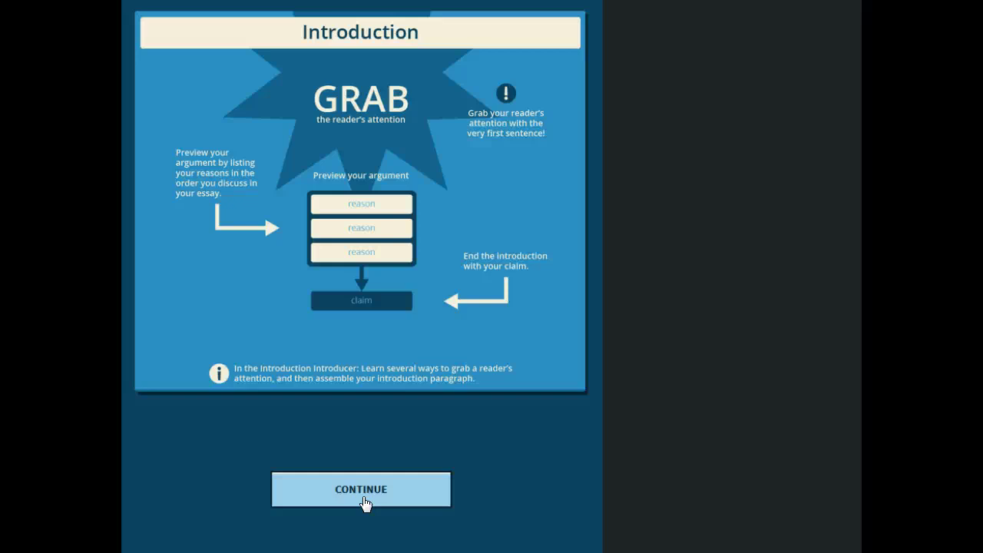
Start the Introduction and categorize the five hooks as Statistic or Quote, Background Info, Statistic or Quote, Question or Scenario, and Question or Scenario, and submit.
left_click(365, 500)
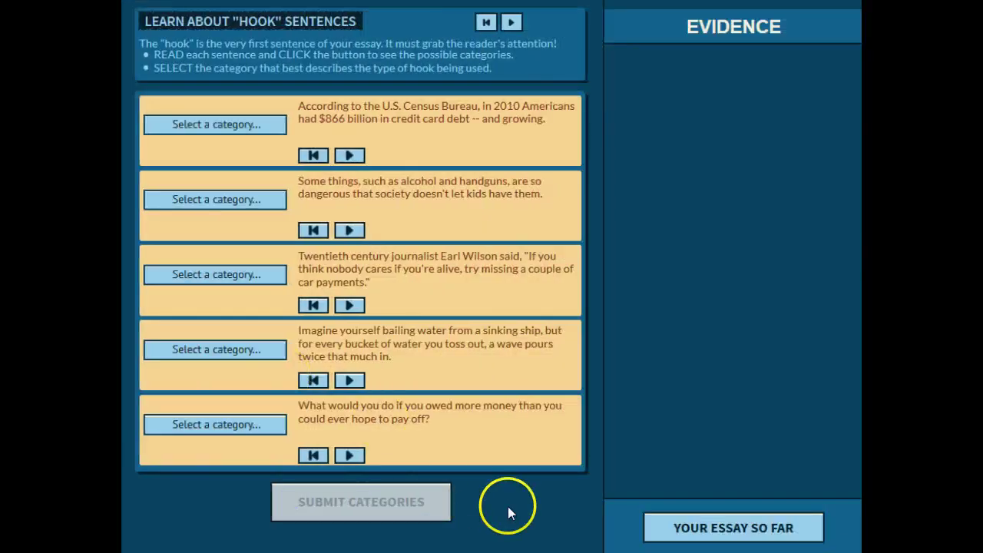
left_click(232, 126)
left_click(195, 158)
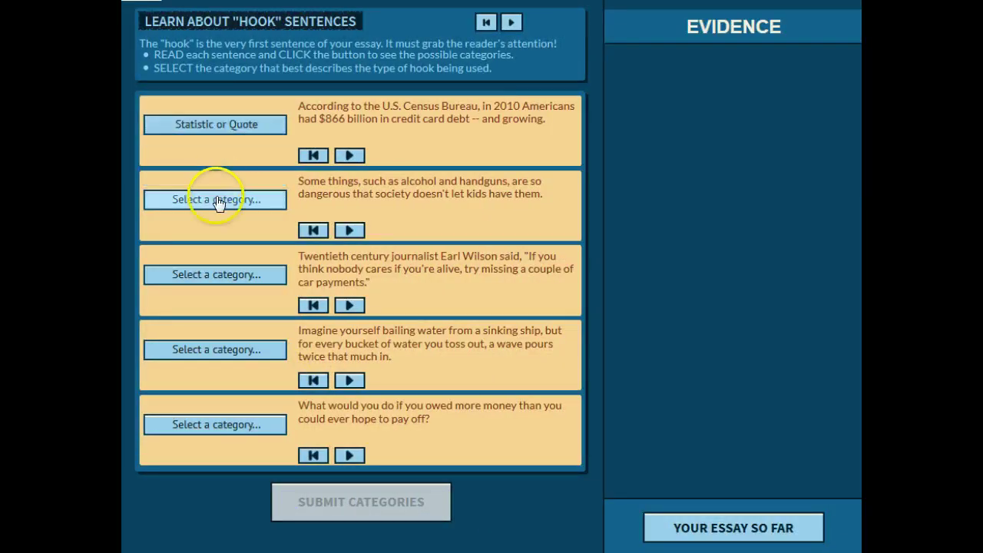
left_click(218, 202)
left_click(209, 218)
left_click(220, 275)
left_click(220, 310)
left_click(219, 350)
left_click(220, 401)
left_click(220, 425)
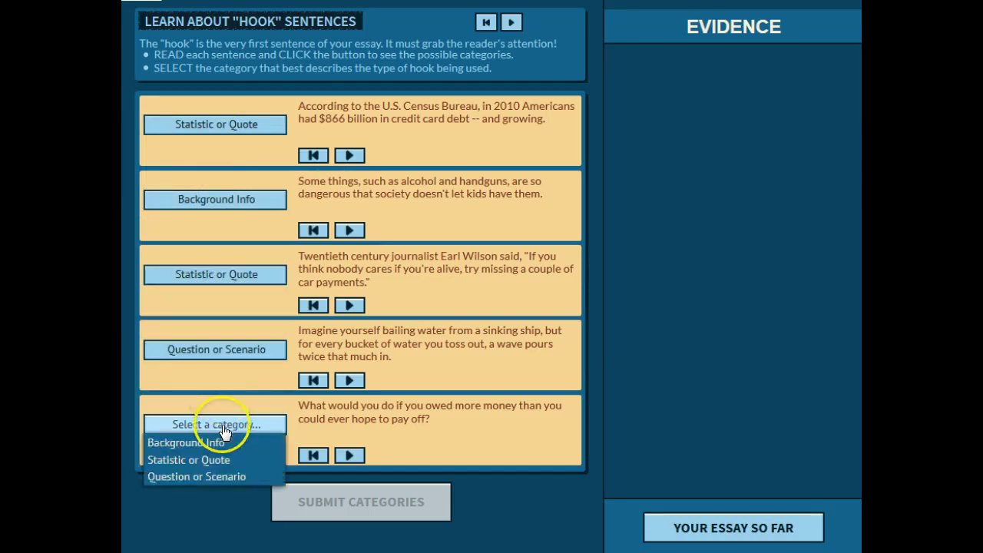
left_click(217, 478)
left_click(336, 510)
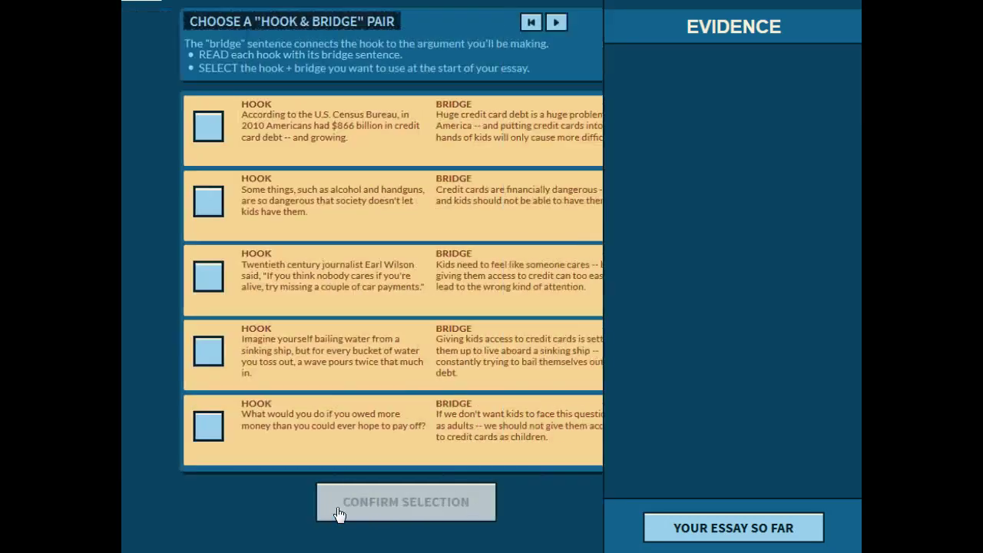
Choose the sinking ship hook and bridge pair for the start of the essay and confirm the selection.
left_click(335, 468)
left_click(188, 352)
left_click(332, 498)
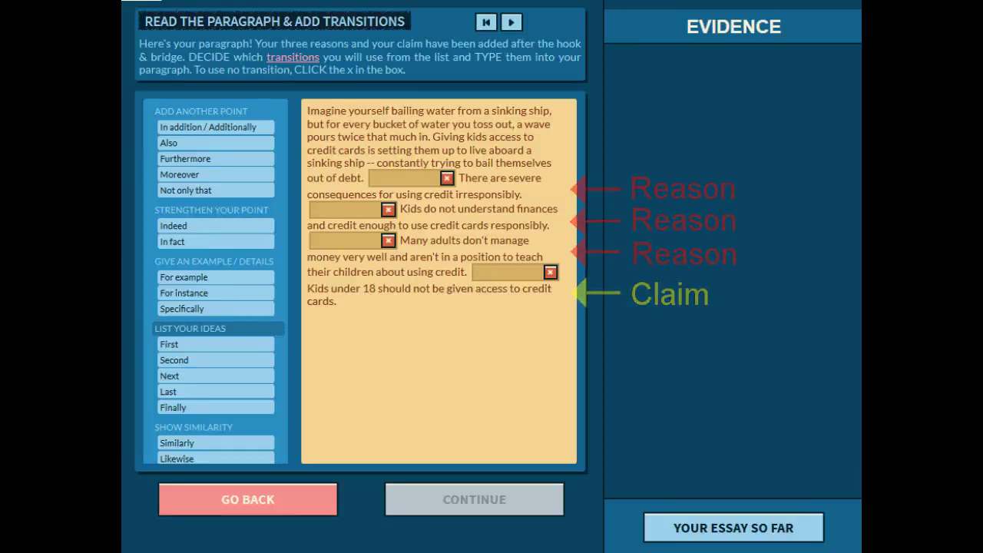
Fill the introduction's transition blanks in order with "First", "Not only that", "Furthermore" and "Therefore", and continue.
left_click(406, 178)
type("First")
left_click(350, 209)
type("Not only that")
left_click(347, 241)
type("Furthermore")
left_click(489, 275)
type("Therefore")
left_click(501, 498)
Change the introduction's last transition to "That's why", submit the paragraph and go on to the Conclusion.
double_click(302, 183)
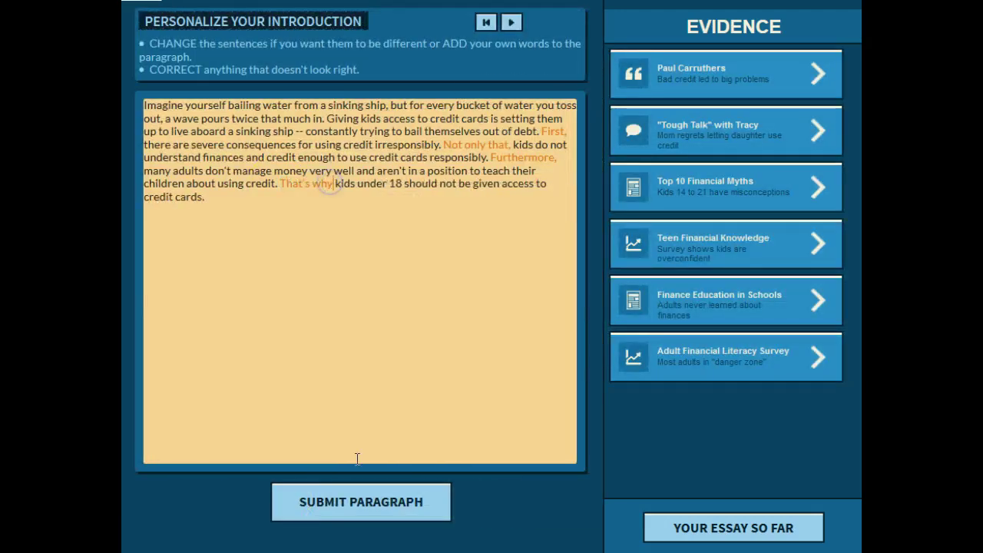
type("That's why")
left_click(363, 503)
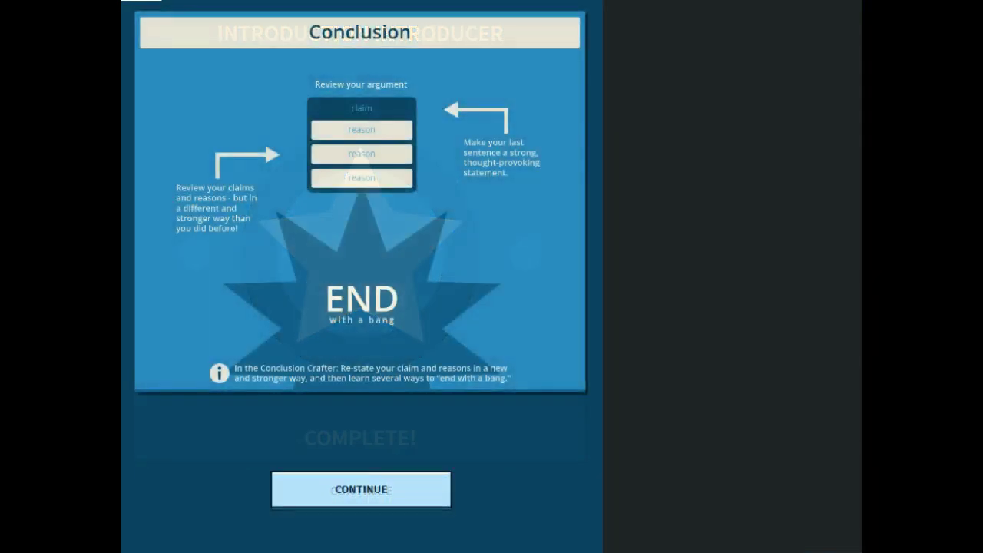
left_click(433, 496)
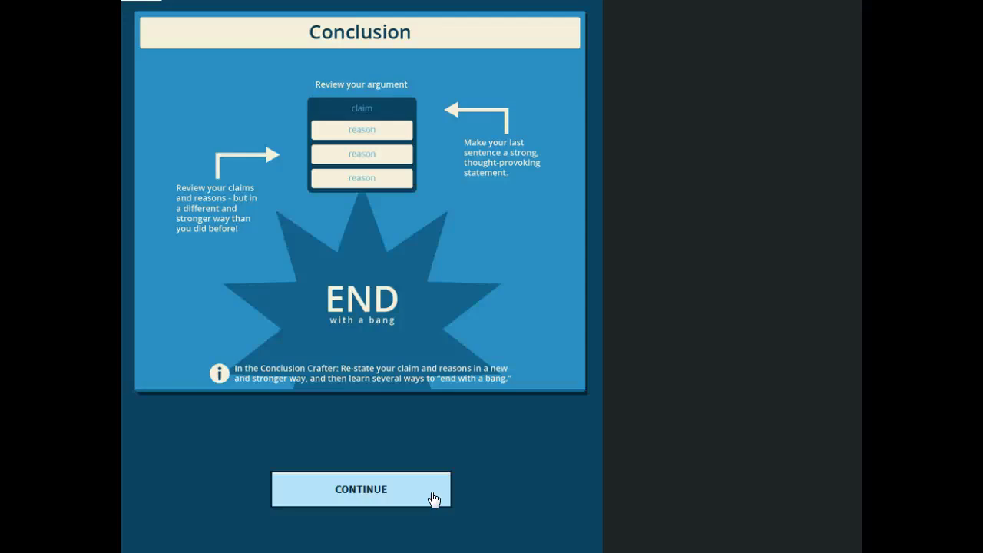
Restate the claim with the "recipe for disaster" starter, completing it with "kids access to credit cards", and continue.
left_click(433, 496)
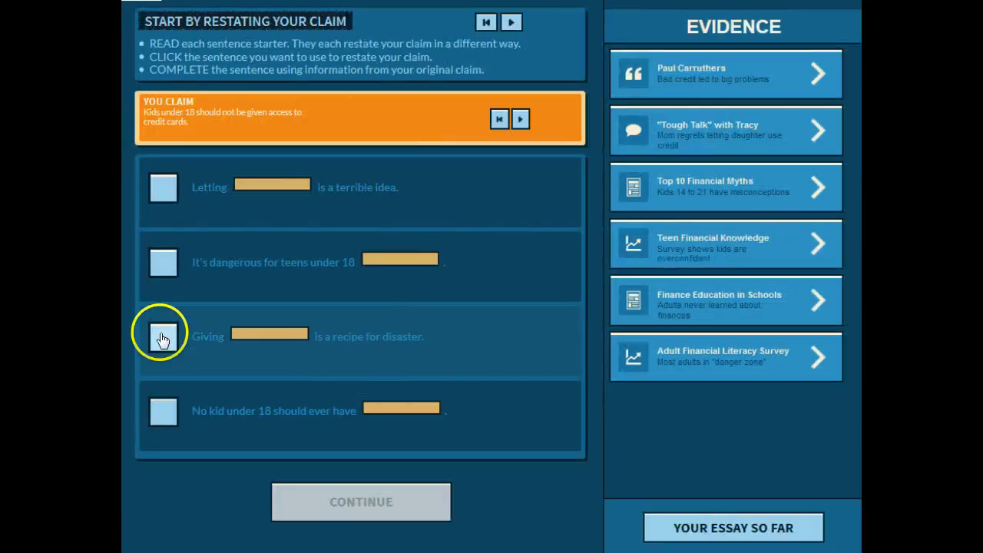
left_click(224, 340)
type("kids access to c")
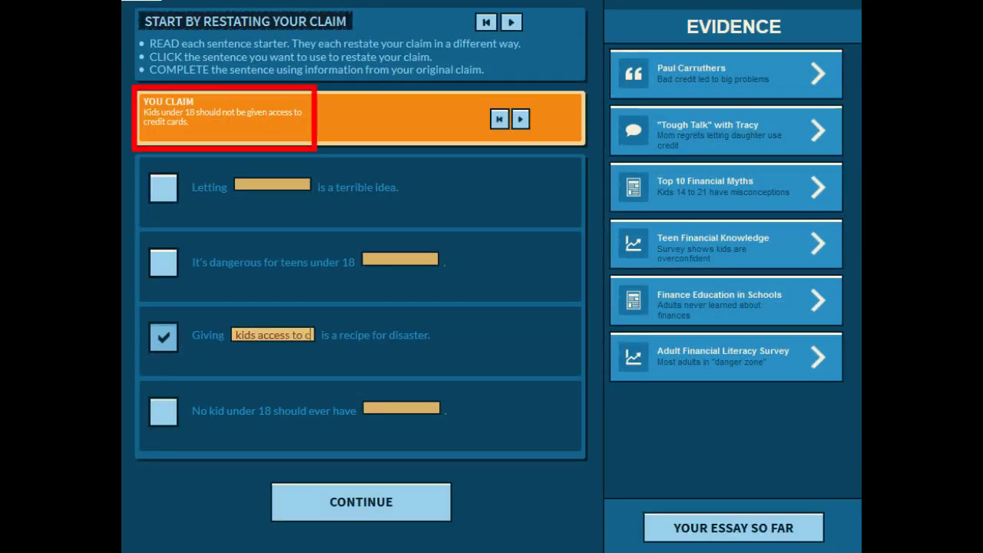
type("redit cards")
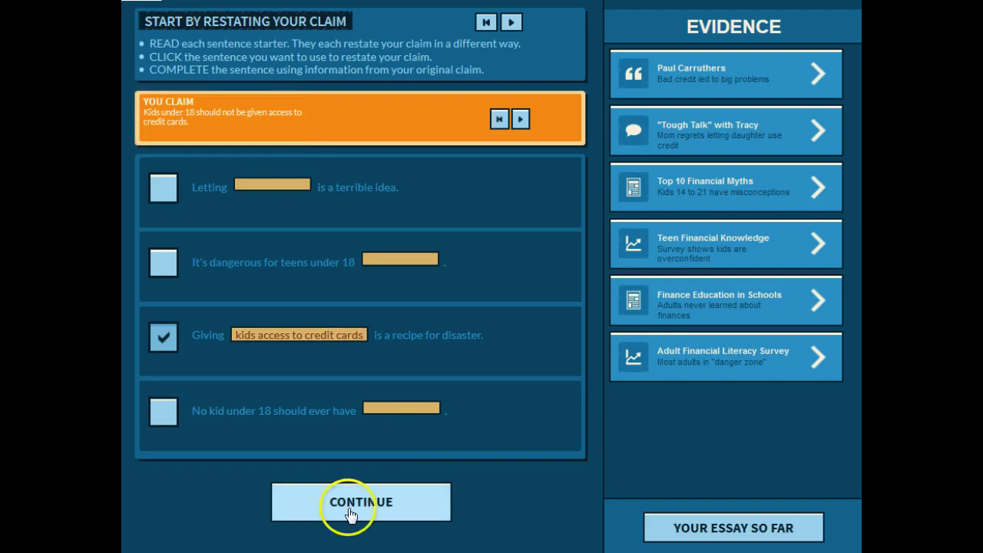
left_click(350, 513)
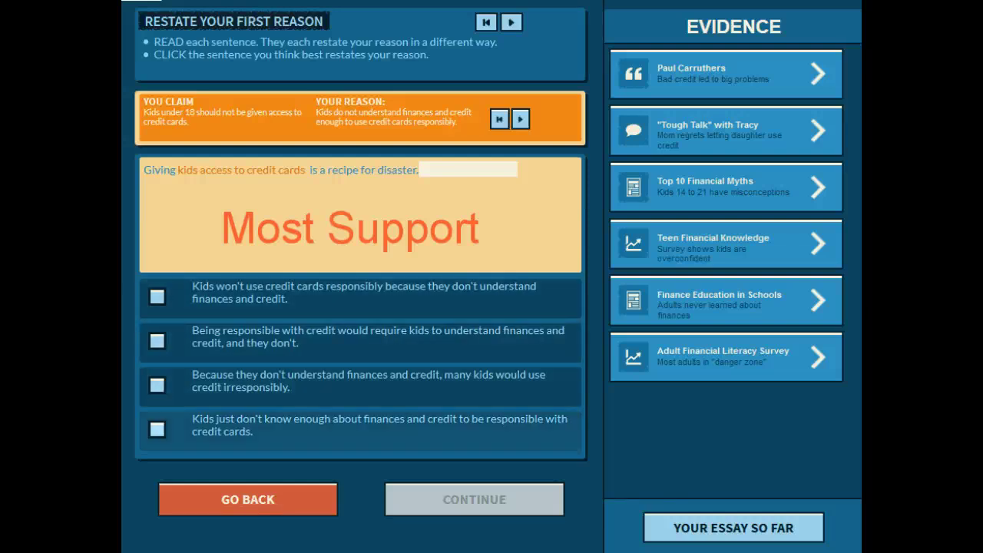
Restate reason one with the "Being responsible" sentence and reason two with the "Kids would need to learn" starter, filling in "how to manage money" and "know enough".
left_click(157, 340)
left_click(434, 500)
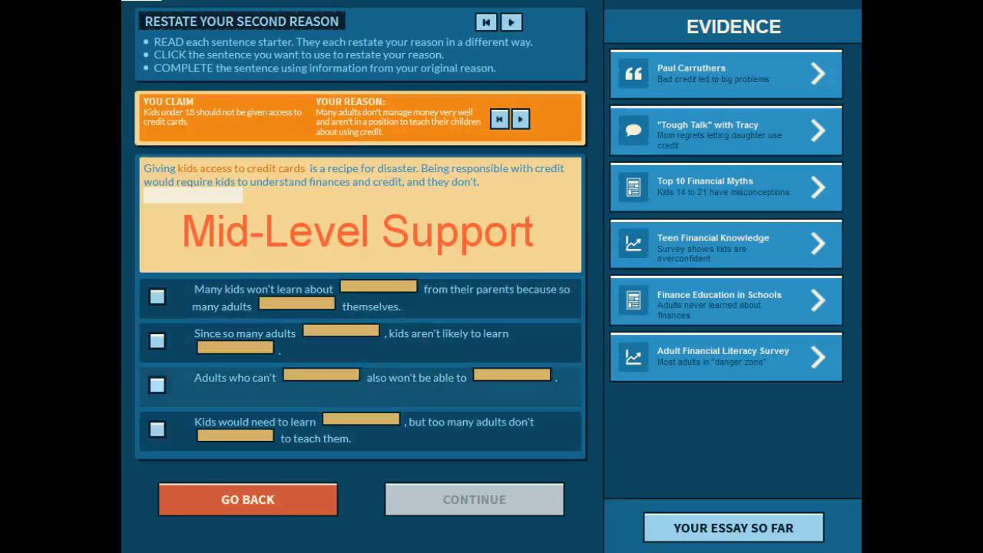
left_click(157, 428)
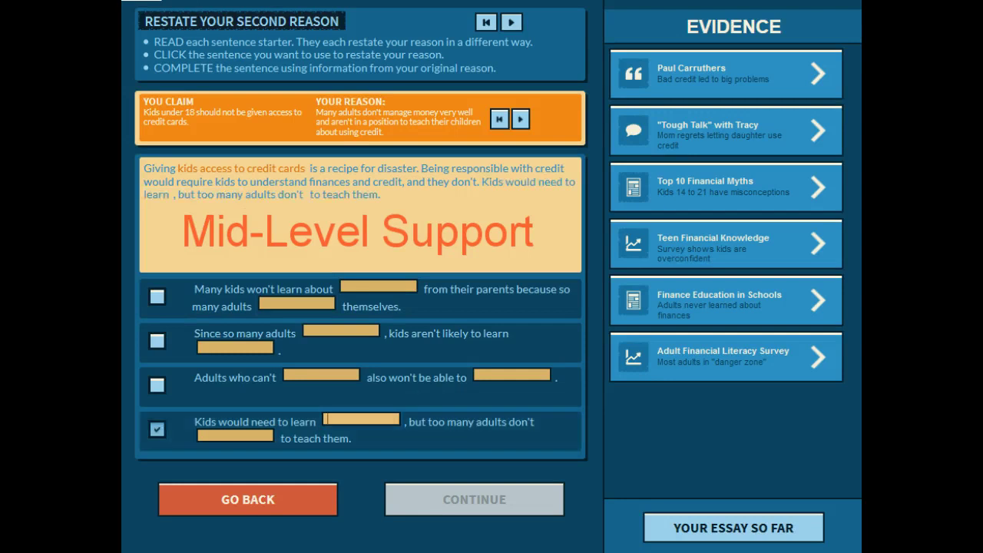
type("how to manage money")
key("Tab")
type("know enough")
left_click(444, 499)
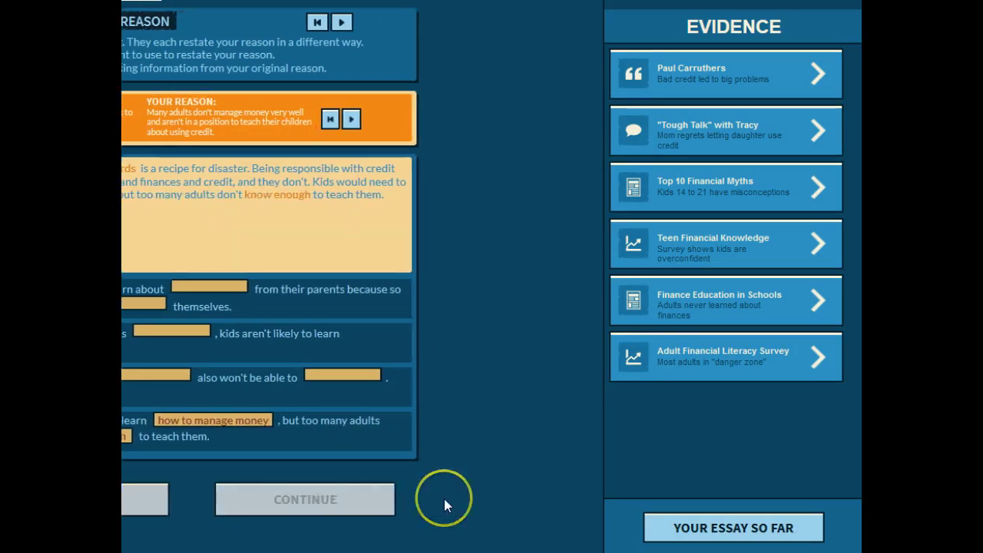
Restate the third reason as "Using credit won't teach kids the value of money." and continue.
left_click(215, 211)
type("Using credit")
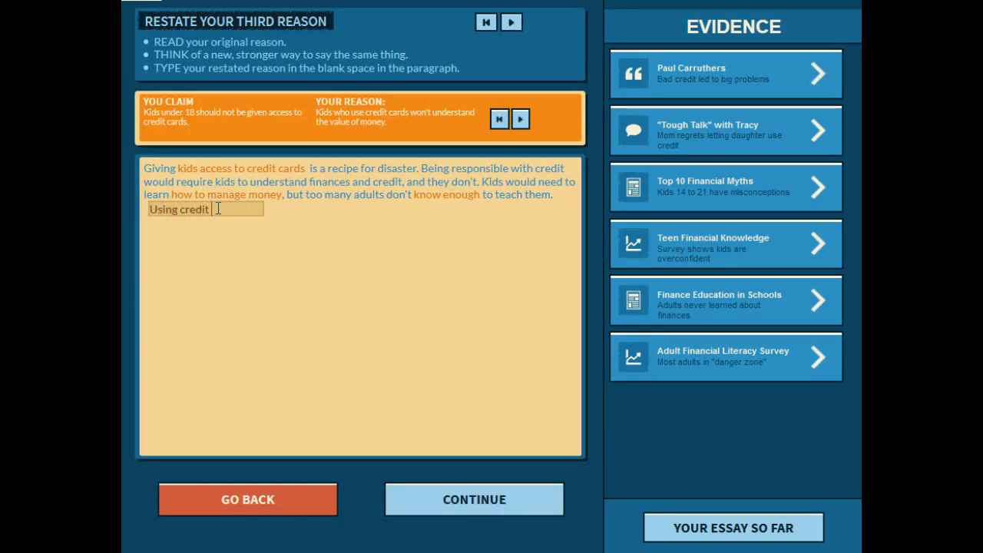
type(" won't teach kids the value of money.")
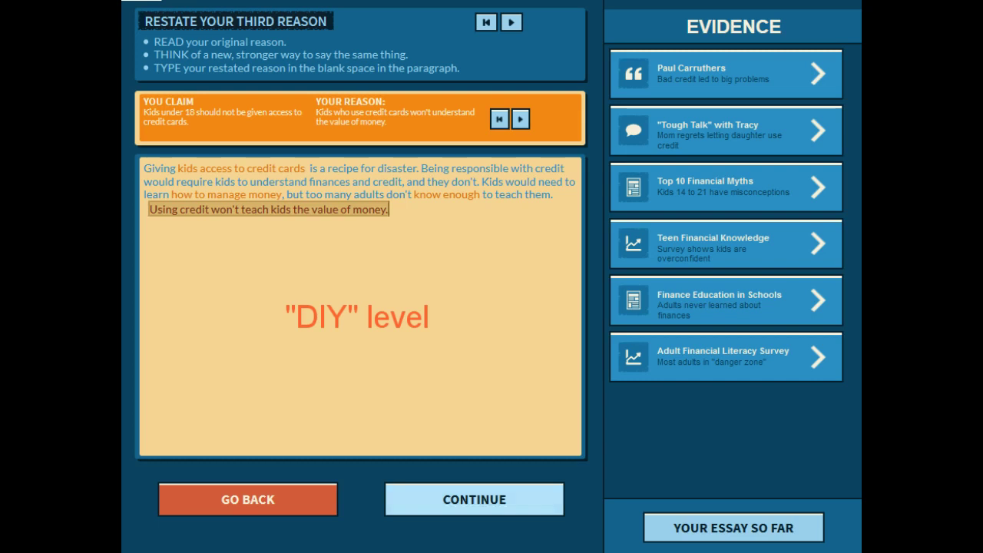
left_click(454, 498)
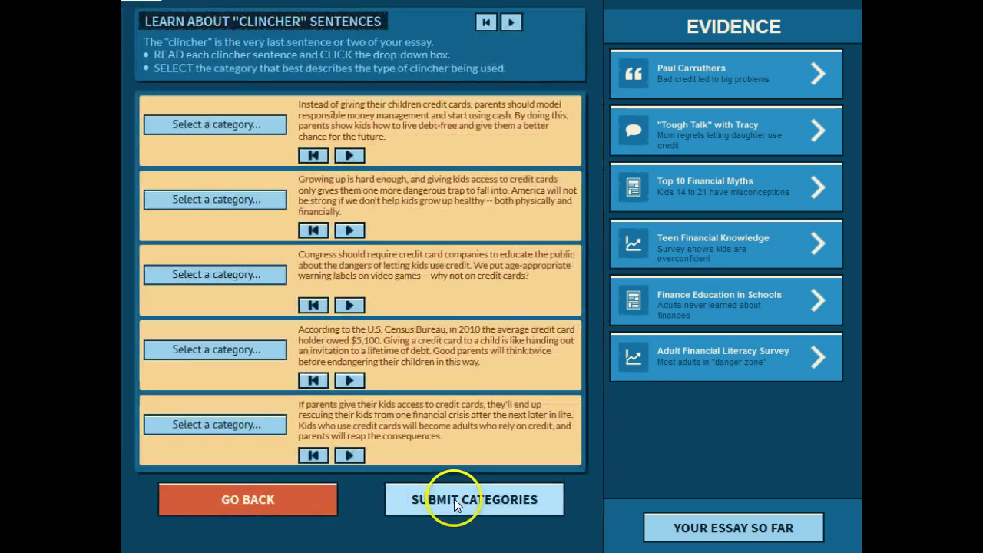
Categorize the five clinchers in order as Next Steps, Consequences, Next Steps, Quote/Stat/Data and Consequences, and submit the categories.
left_click(219, 125)
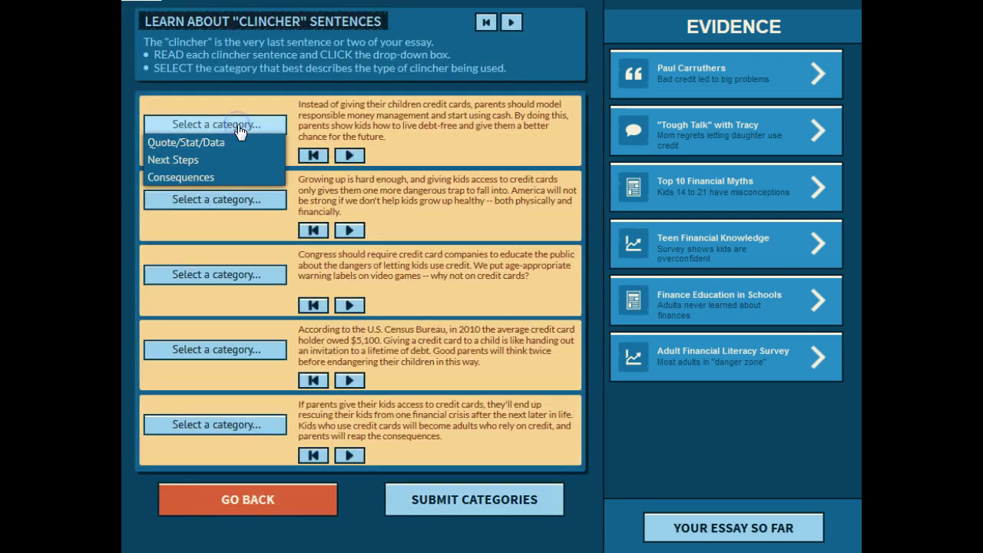
left_click(202, 159)
left_click(209, 201)
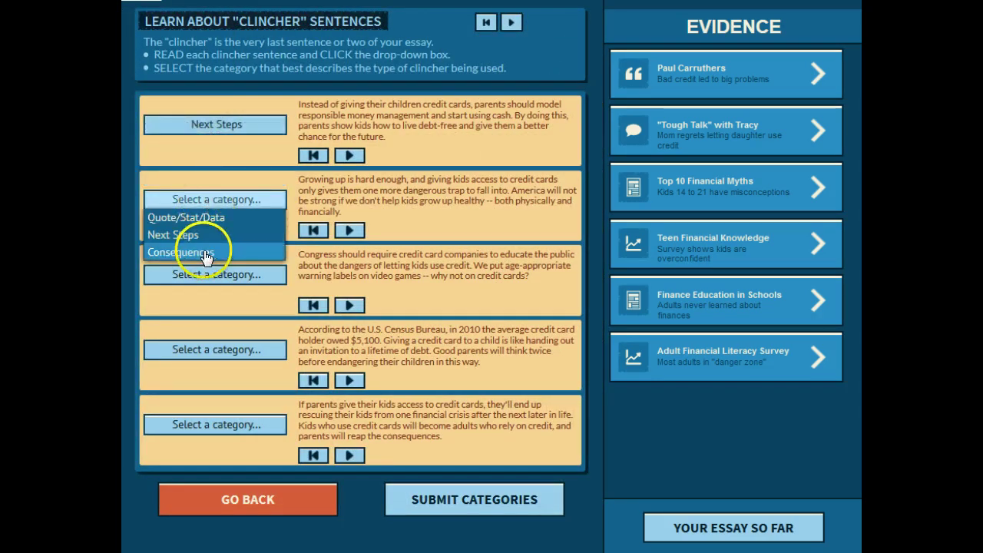
left_click(206, 253)
left_click(202, 274)
left_click(173, 309)
left_click(203, 350)
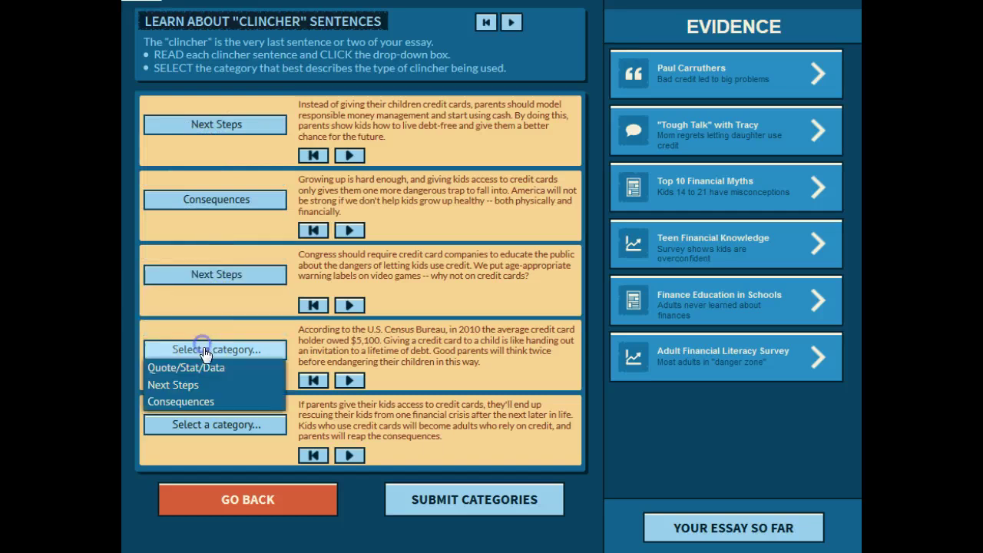
left_click(205, 367)
left_click(213, 425)
left_click(185, 476)
left_click(465, 505)
Choose the "Growing up is hard enough" clincher for the essay, confirm the selection and continue past the completed Conclusion Crafter.
left_click(158, 209)
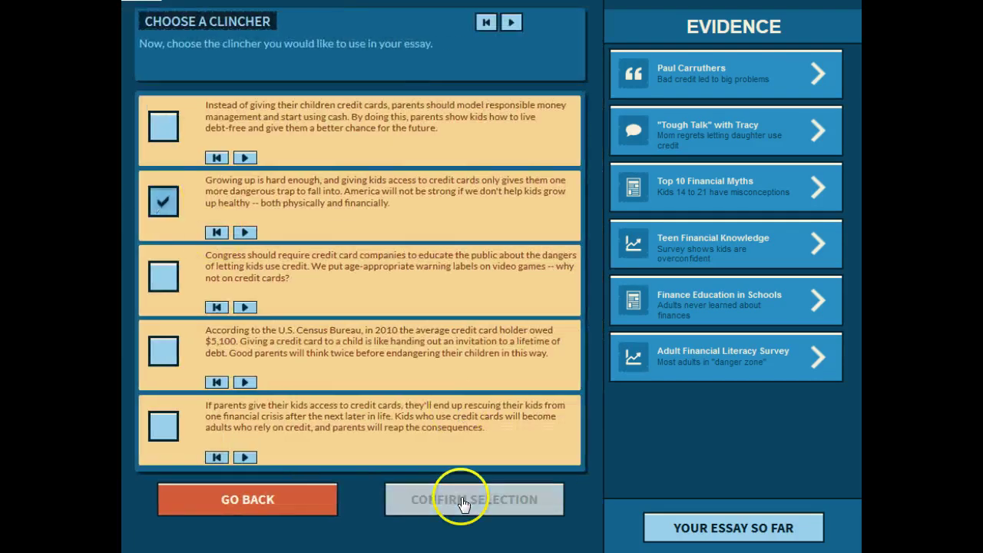
left_click(463, 503)
left_click(357, 501)
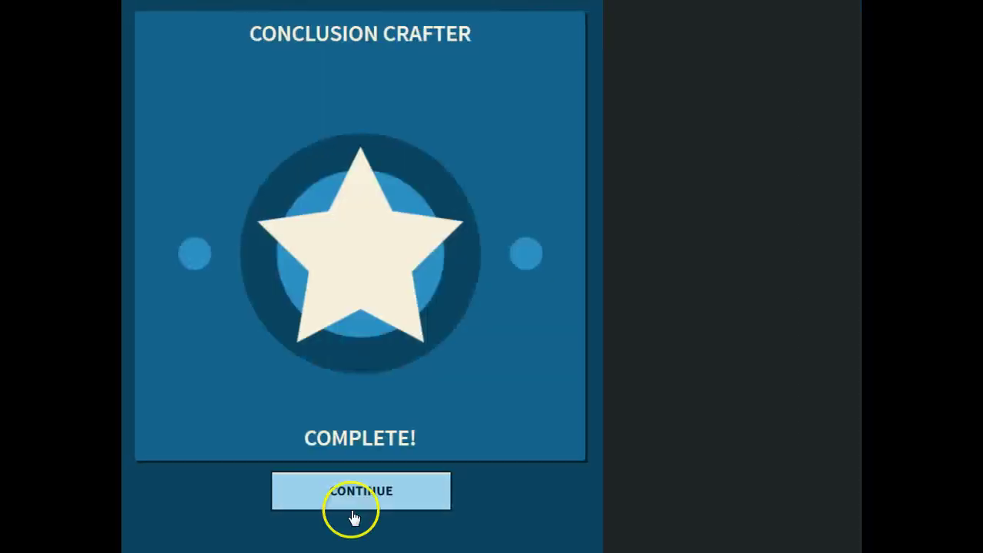
left_click(354, 507)
Edit the first body paragraph's opening to "There are severe consequences when people use credit irresponsibly." and close the essay review.
left_click(376, 372)
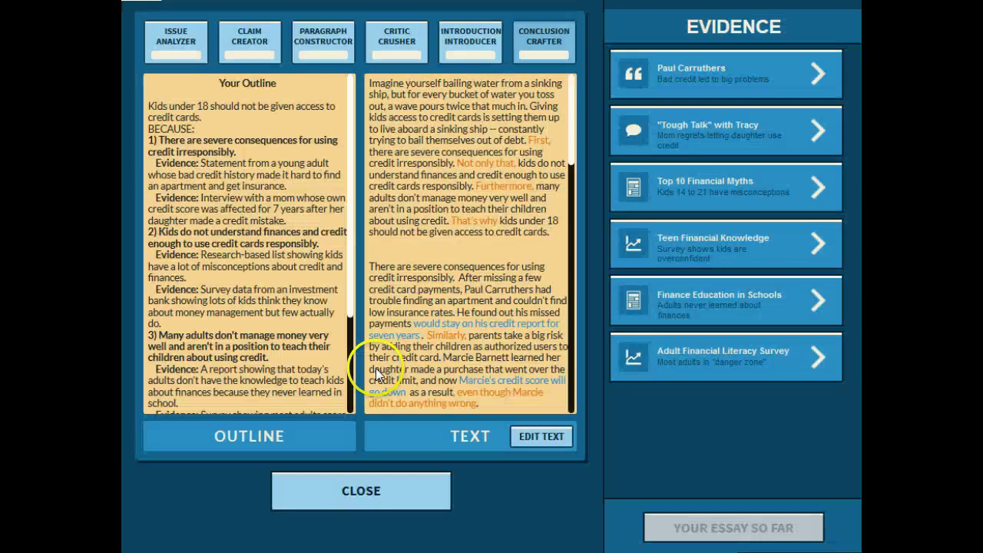
left_click_drag(570, 259, 576, 141)
left_click(533, 436)
left_click(544, 437)
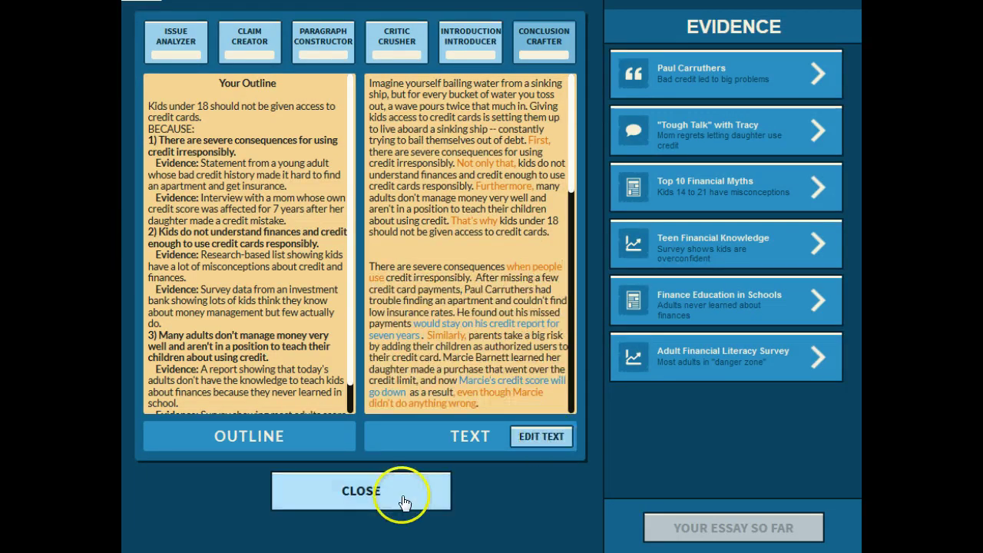
left_click(404, 503)
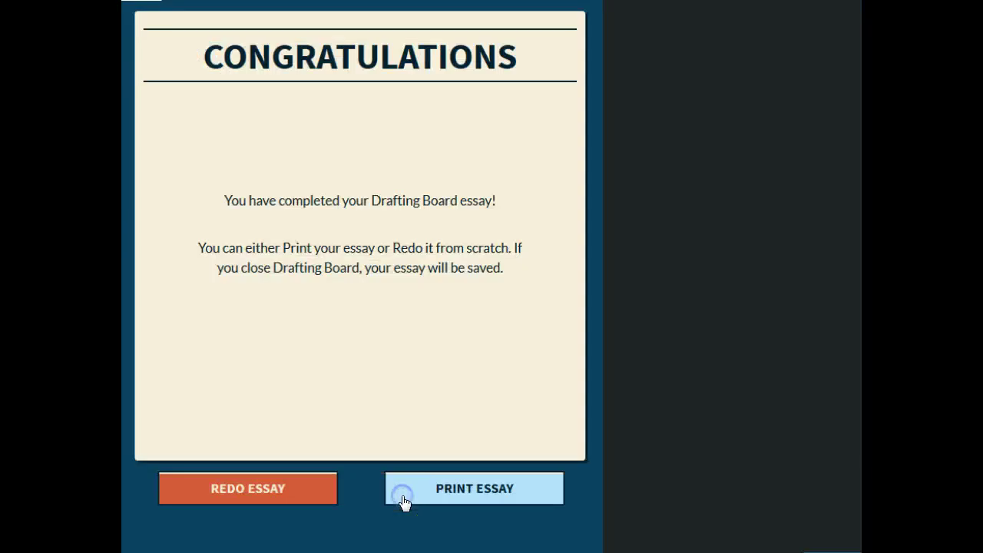
left_click(359, 509)
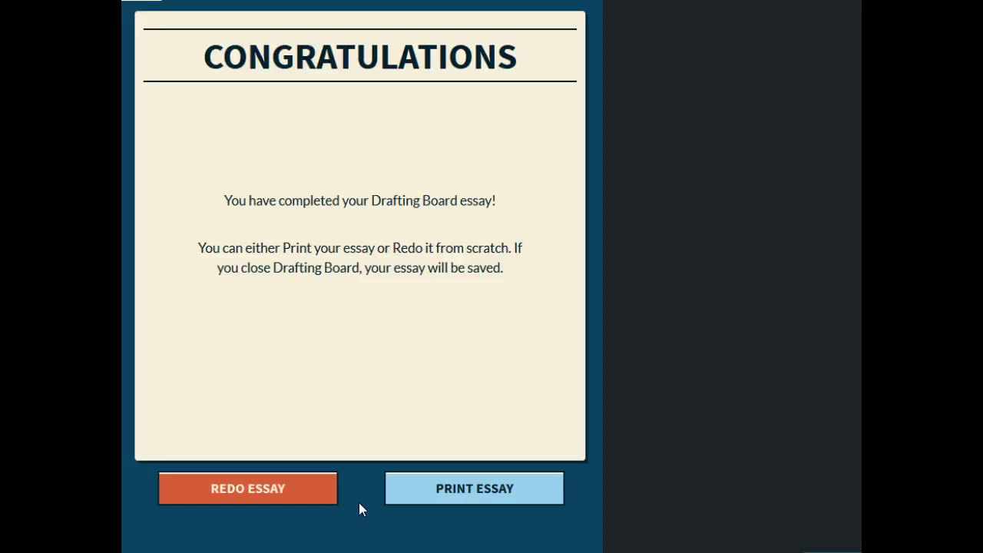
left_click(423, 499)
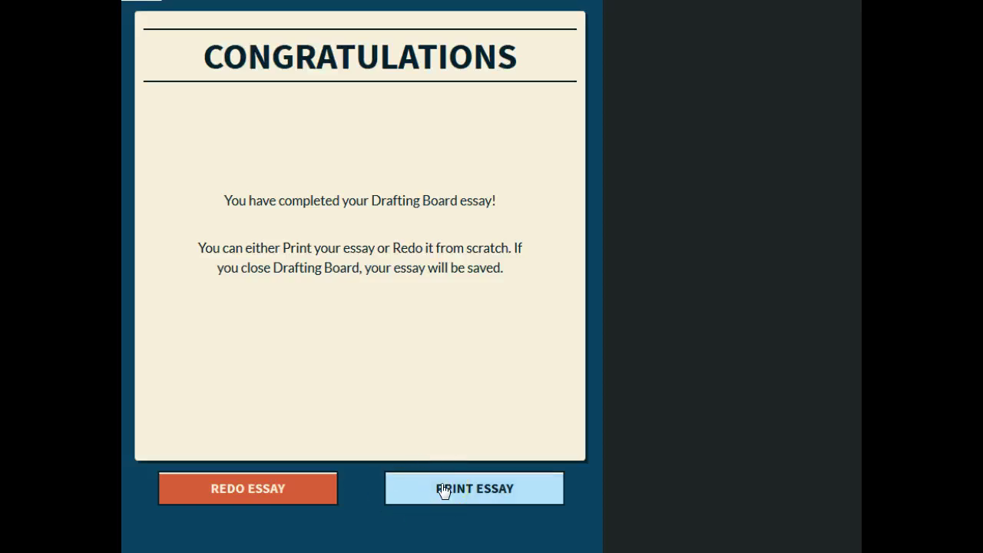
left_click(425, 492)
left_click(364, 489)
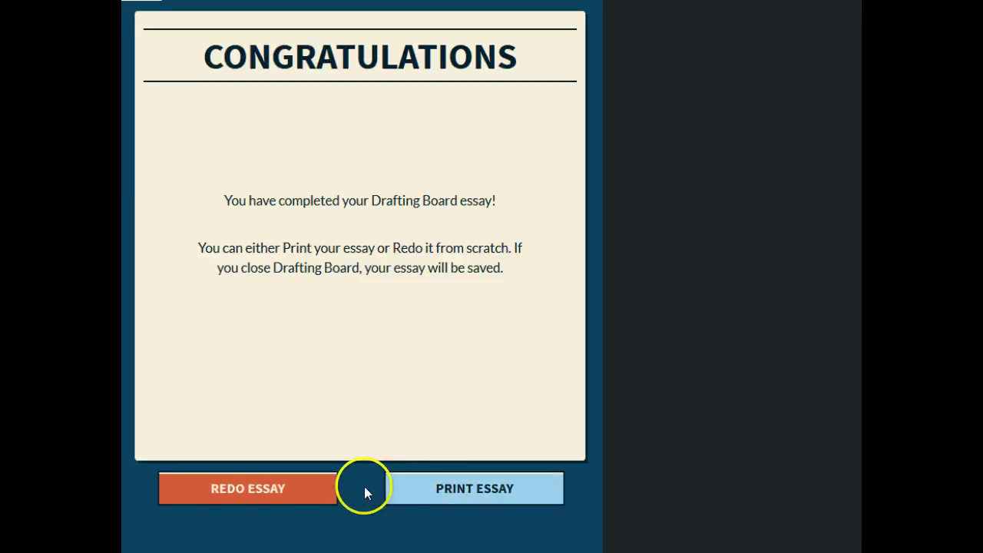